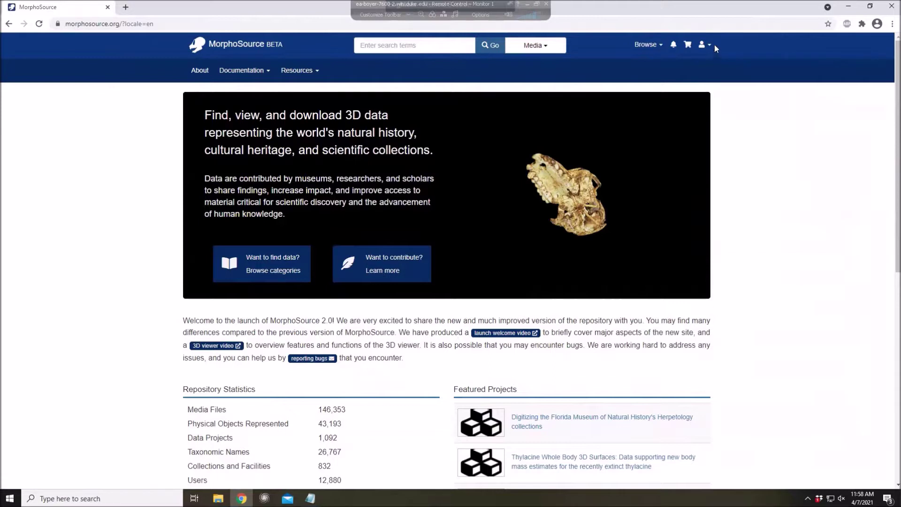
# - Go to the Media and Objects section of the dashboard and start a new media submission
pyautogui.click(705, 44)
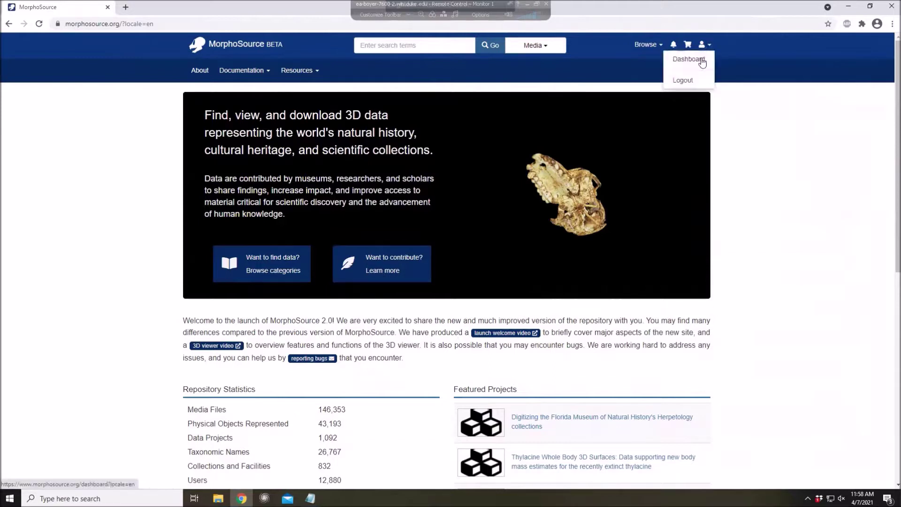
pyautogui.click(703, 61)
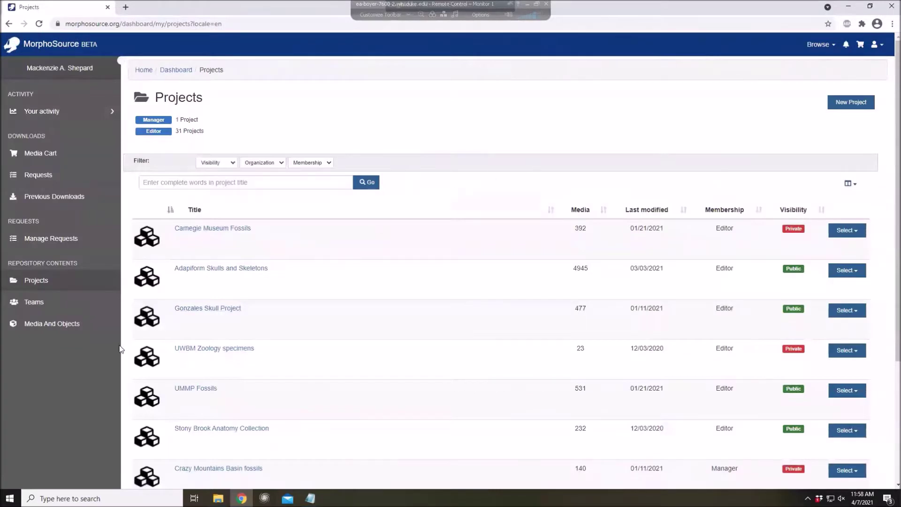
pyautogui.click(52, 326)
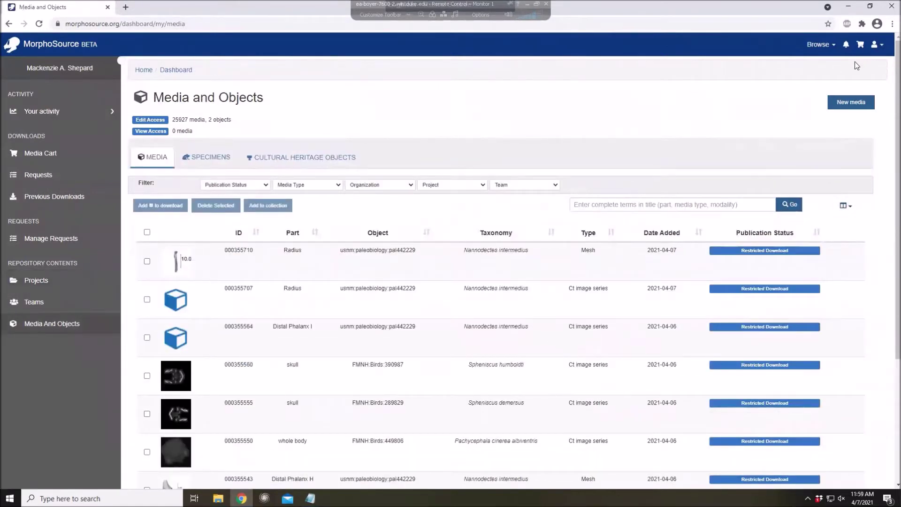
pyautogui.click(845, 105)
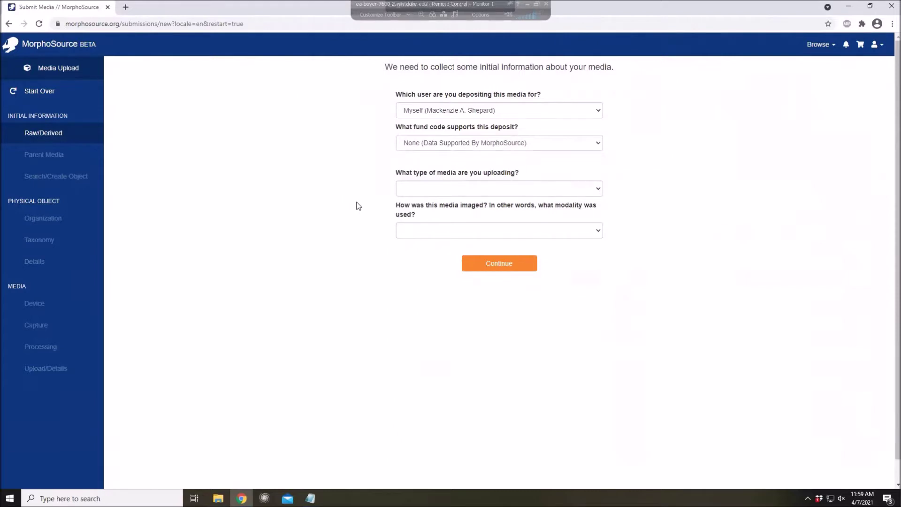
# - Describe the upload as a derived CT/MRI image series with X-Ray Computed Tomography (CT/microCT) modality, and continue
pyautogui.click(491, 188)
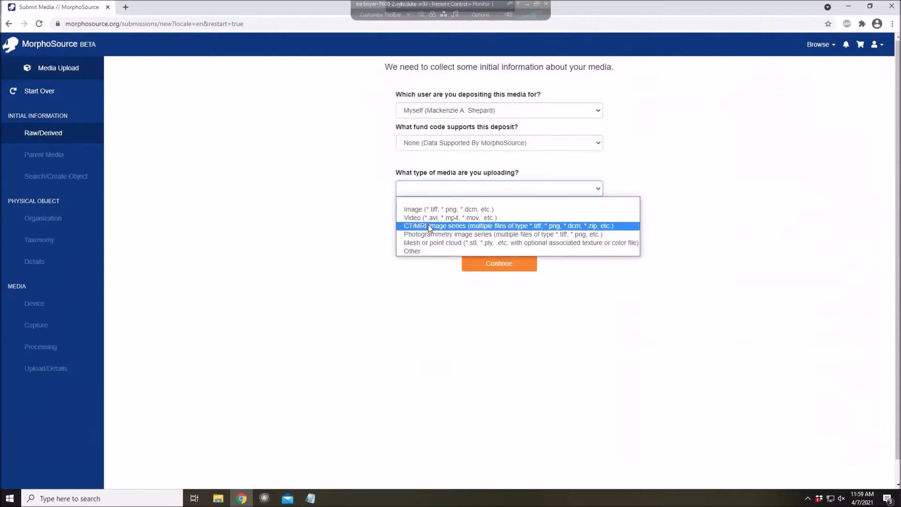
pyautogui.click(476, 226)
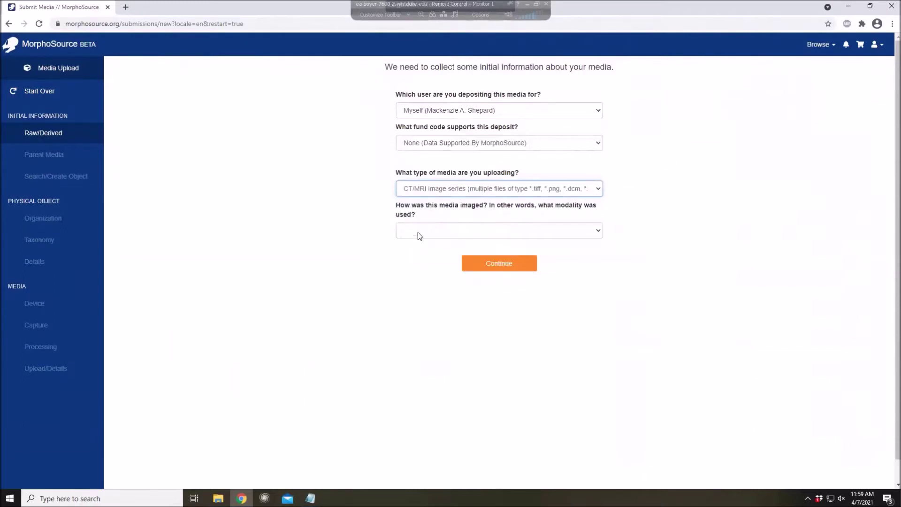
pyautogui.click(429, 231)
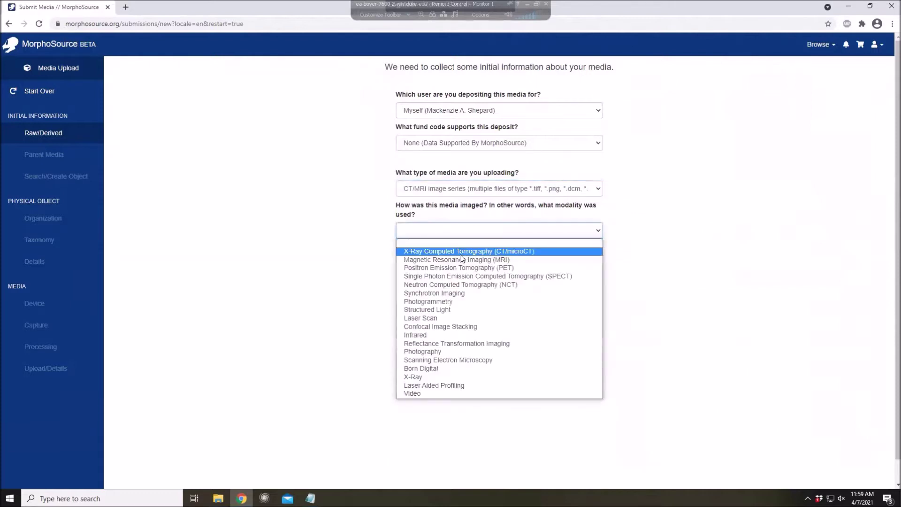
pyautogui.click(461, 253)
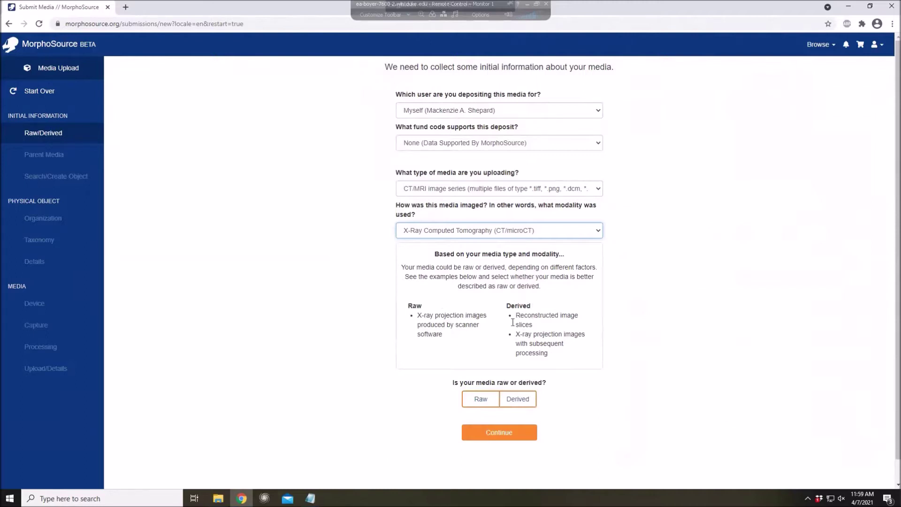
pyautogui.click(518, 398)
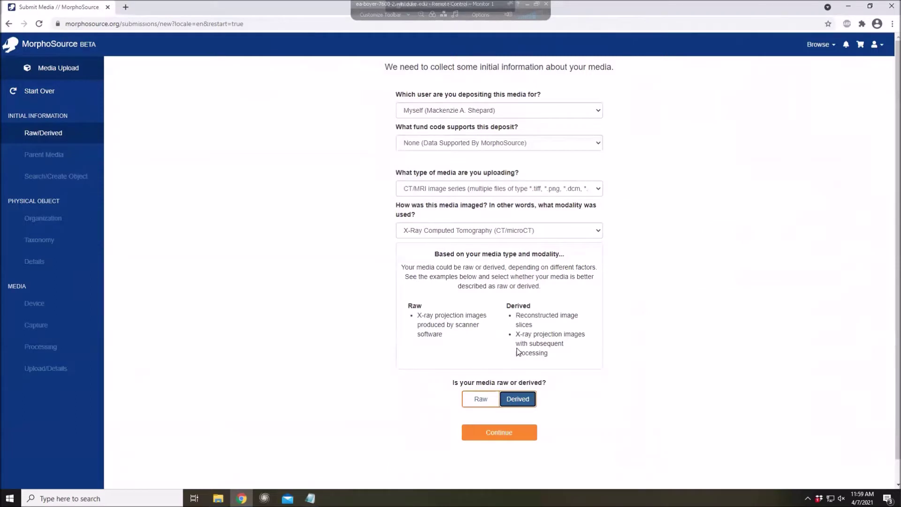
pyautogui.click(505, 436)
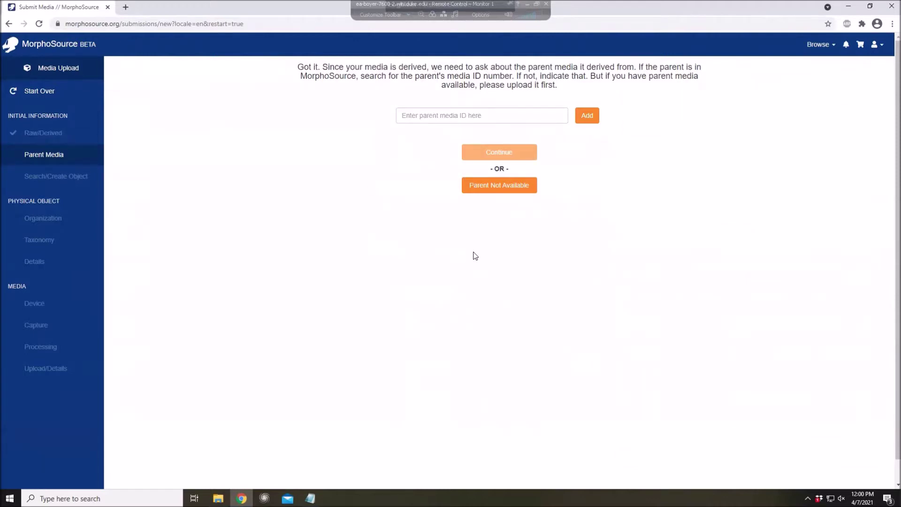
# - Declare the parent media not available and choose Biological Specimen as the object type
pyautogui.click(498, 186)
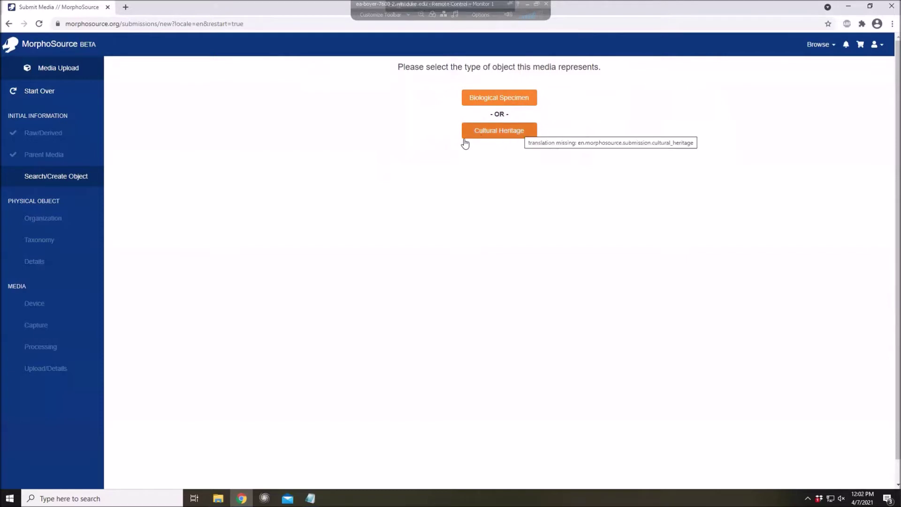
pyautogui.click(505, 98)
# - Search for the physical object with institution code usnm and catalog number pal442229
pyautogui.click(415, 163)
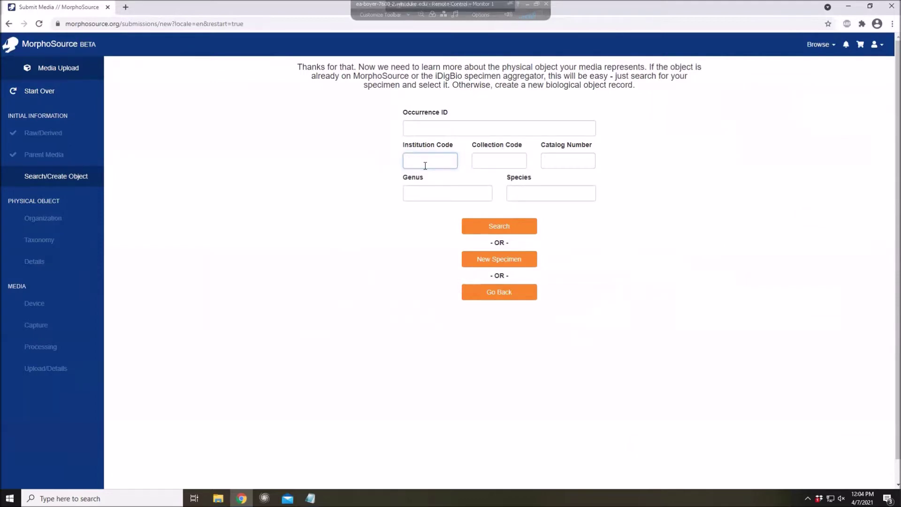
pyautogui.write('usnm')
pyautogui.click(557, 165)
pyautogui.write('pal442229')
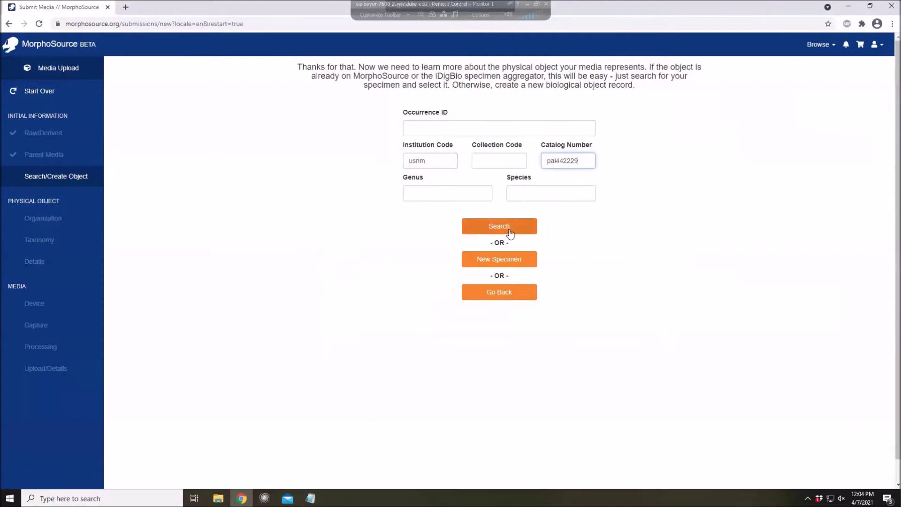
pyautogui.click(510, 233)
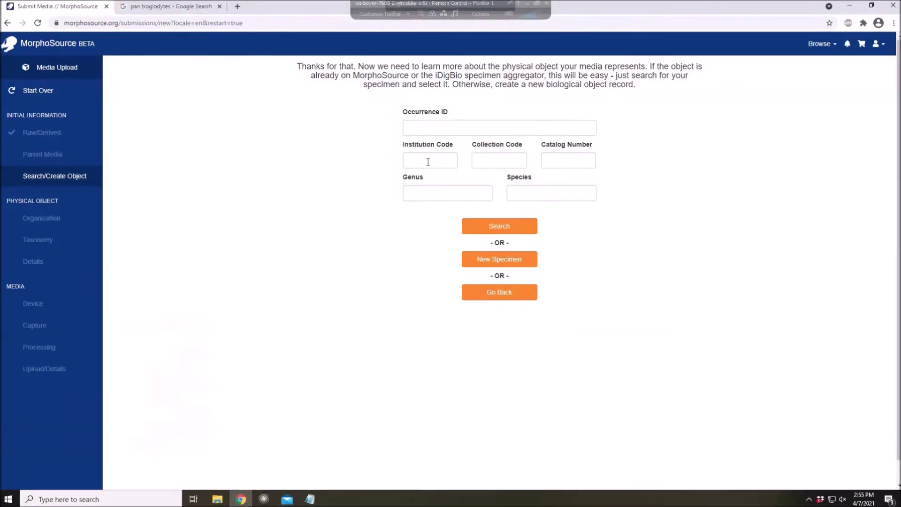
# - Search for a specimen with institution code amnh and catalog number 51405
pyautogui.click(428, 162)
pyautogui.write('amnh')
pyautogui.click(566, 165)
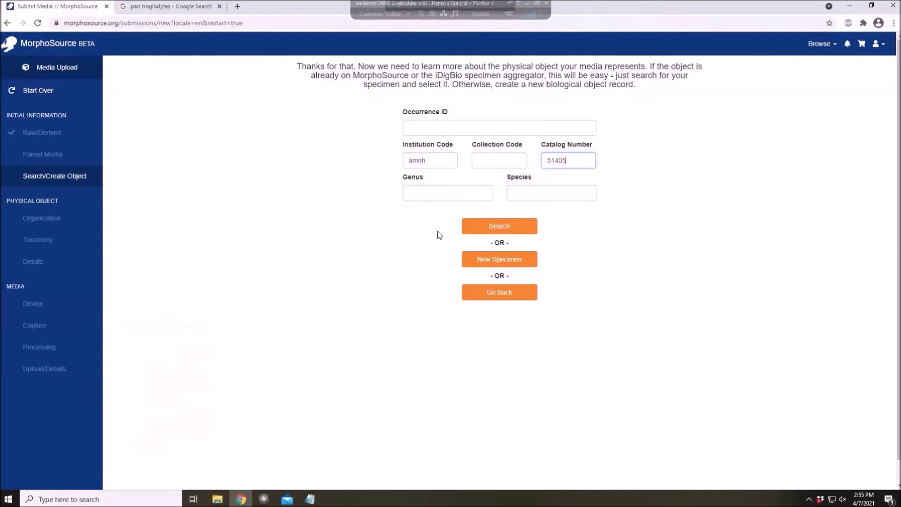
pyautogui.click(496, 227)
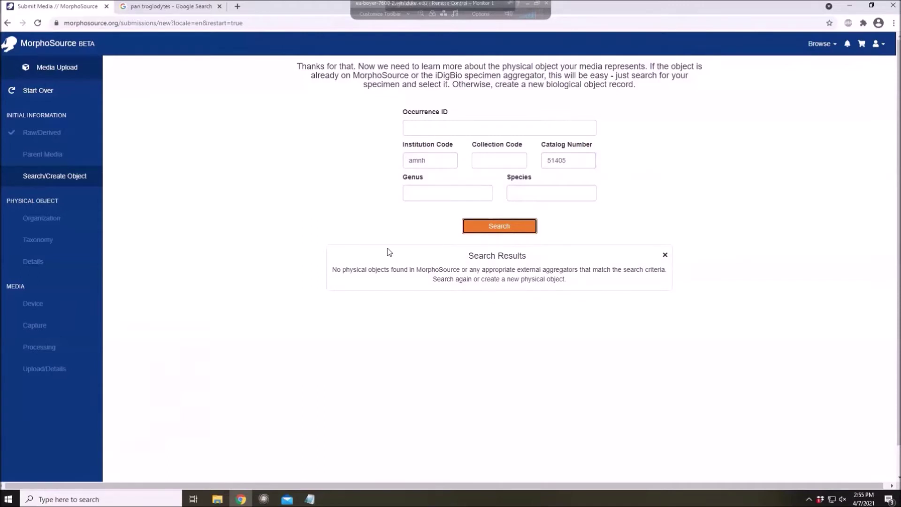
# - Clear the catalog number and search the amnh specimens by genus pan and species troglodytes
pyautogui.moveTo(569, 164); pyautogui.dragTo(535, 175)
pyautogui.press('BackSpace')
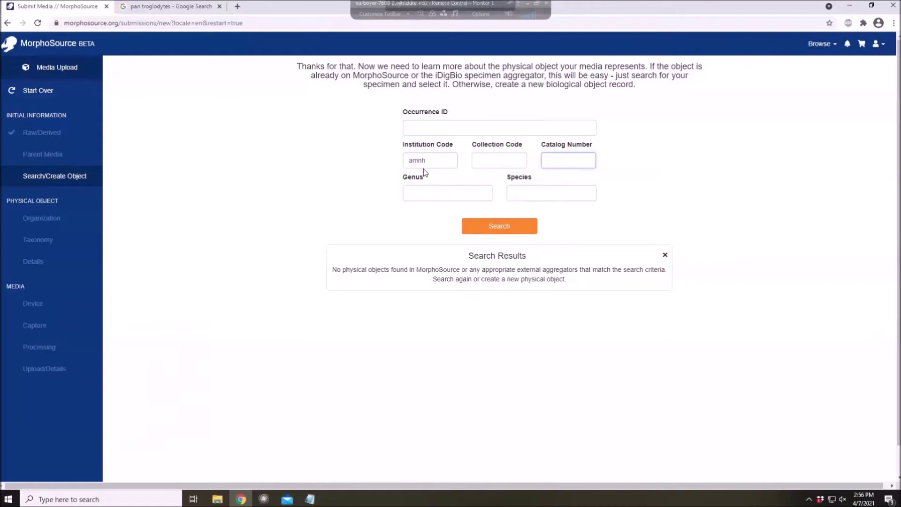
pyautogui.click(441, 194)
pyautogui.write('pan')
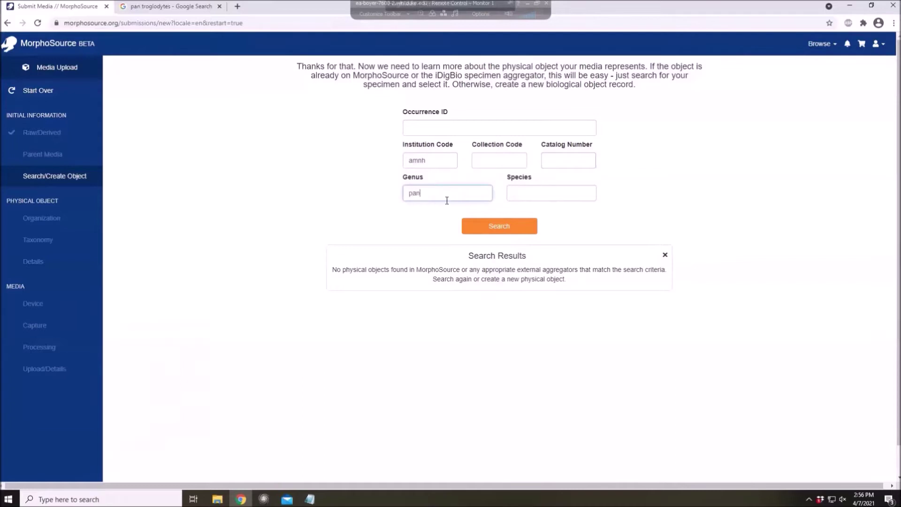
pyautogui.click(543, 197)
pyautogui.write('troglodytes')
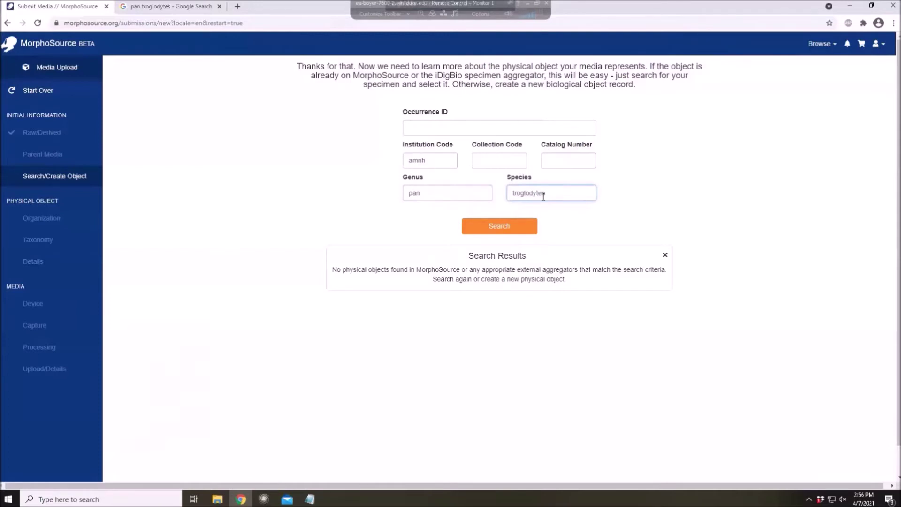
pyautogui.click(533, 229)
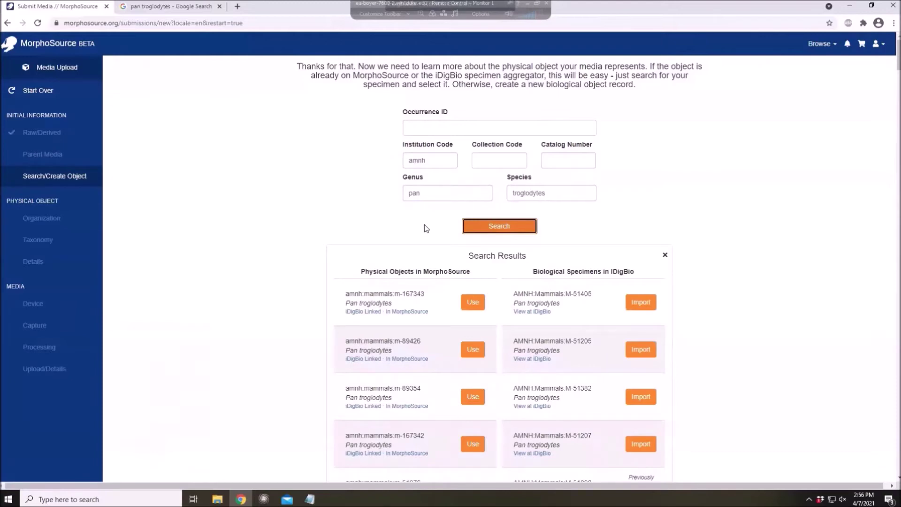
# - Look through the Pan troglodytes search results and find catalog number 51405 on the page
pyautogui.scroll(-10, 446, 259)
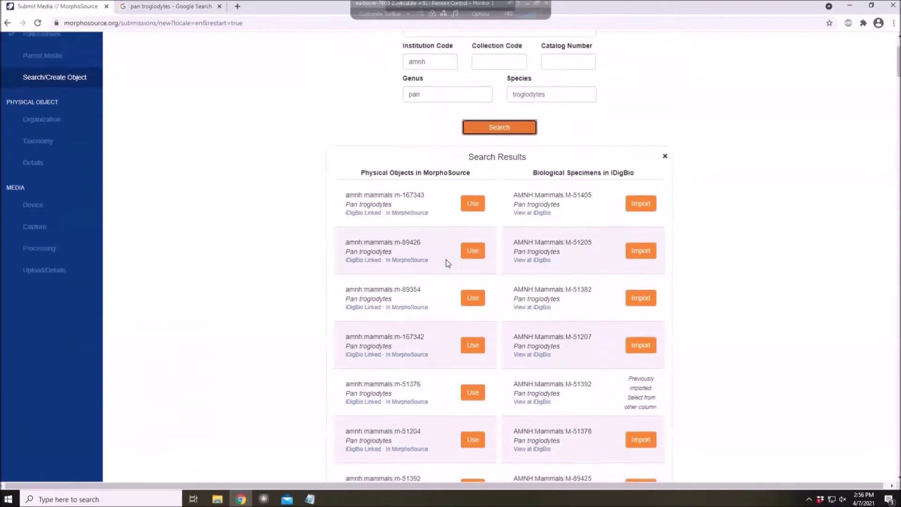
pyautogui.scroll(-15, 440, 295)
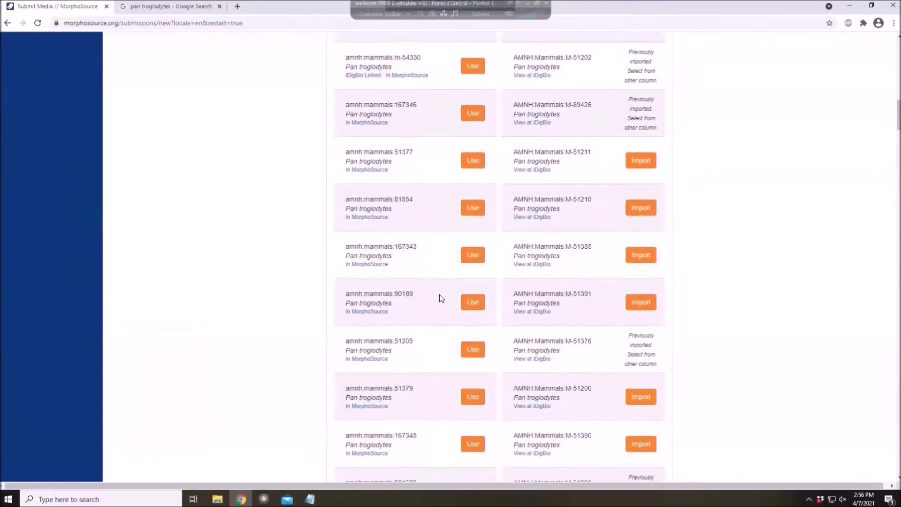
pyautogui.scroll(-15, 509, 293)
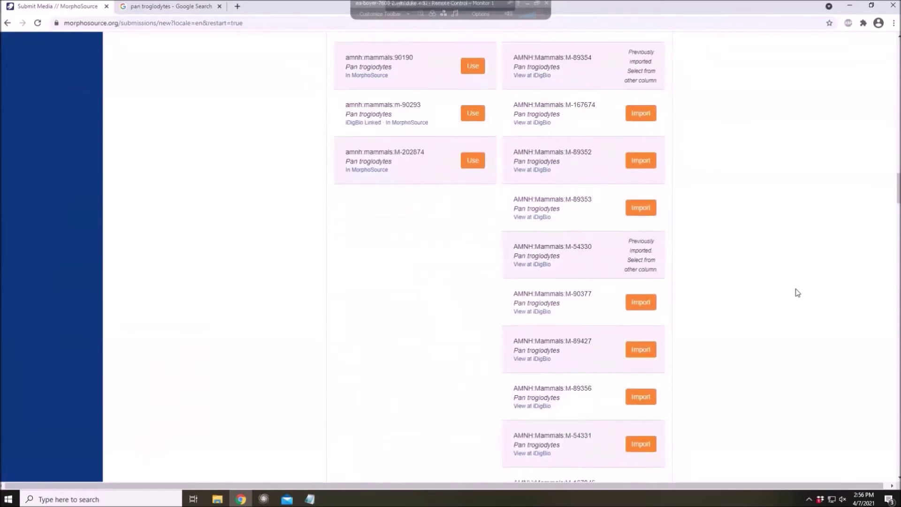
pyautogui.hotkey('ctrl', 'f')
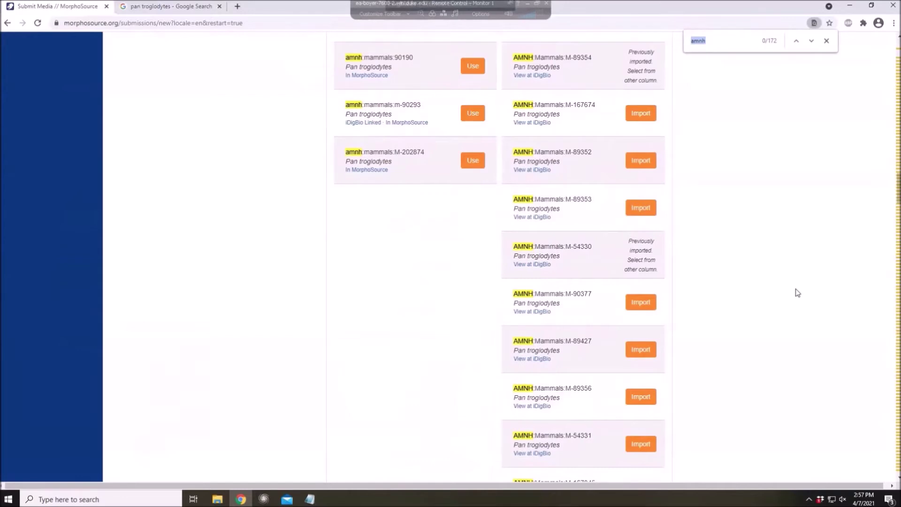
pyautogui.write('51405')
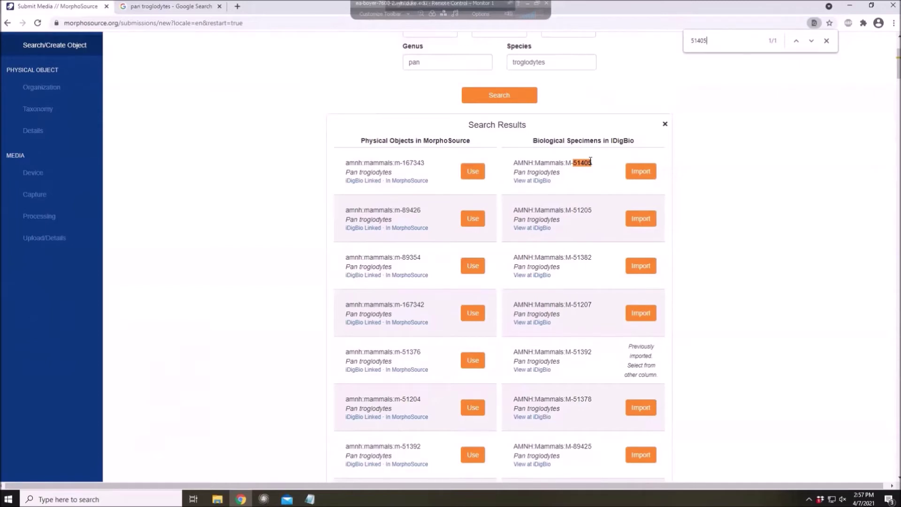
pyautogui.press('Escape')
pyautogui.click(739, 286)
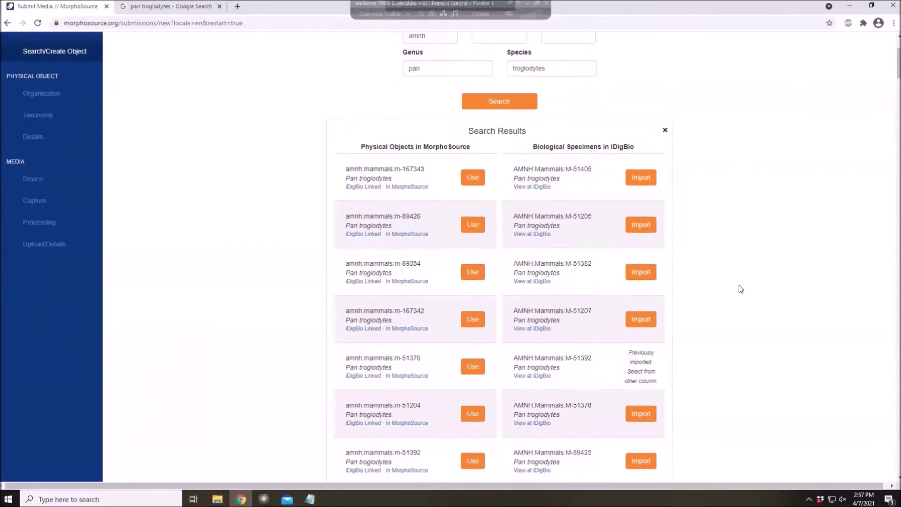
# - Shorten the species term to troglodyte, repeat the search and look through the results
pyautogui.scroll(3, 741, 289)
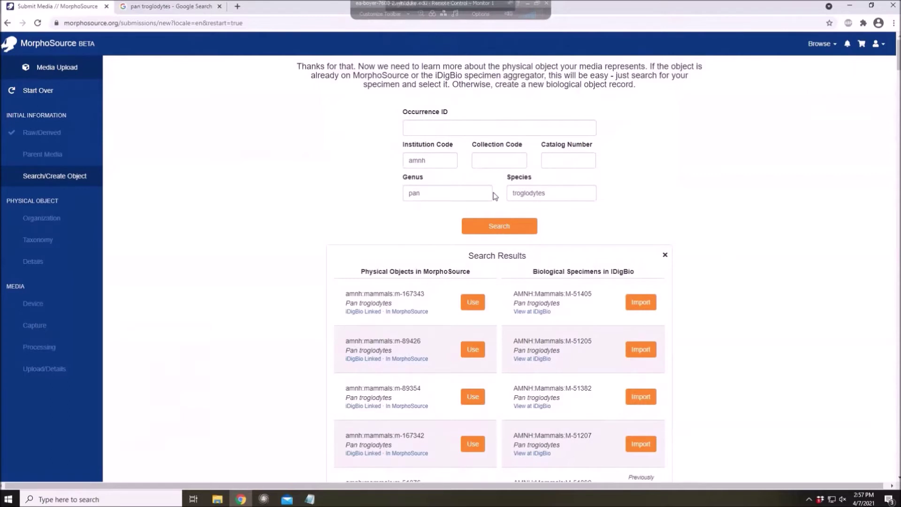
pyautogui.click(558, 194)
pyautogui.press('BackSpace')
pyautogui.click(496, 224)
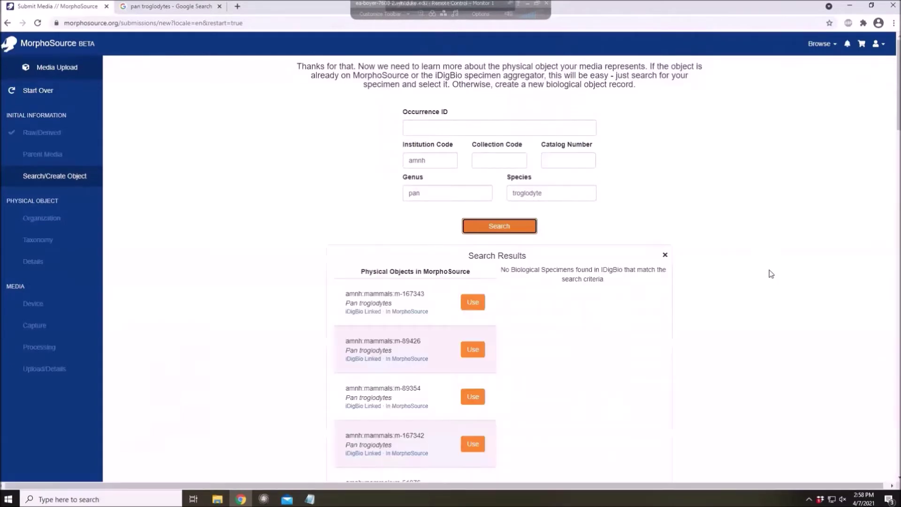
pyautogui.scroll(-3, 704, 371)
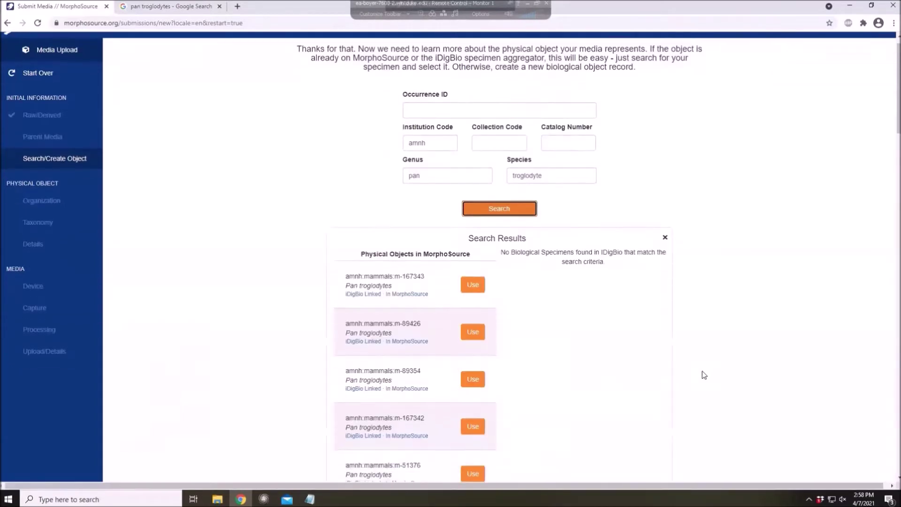
pyautogui.scroll(-5, 704, 374)
pyautogui.scroll(-3, 589, 361)
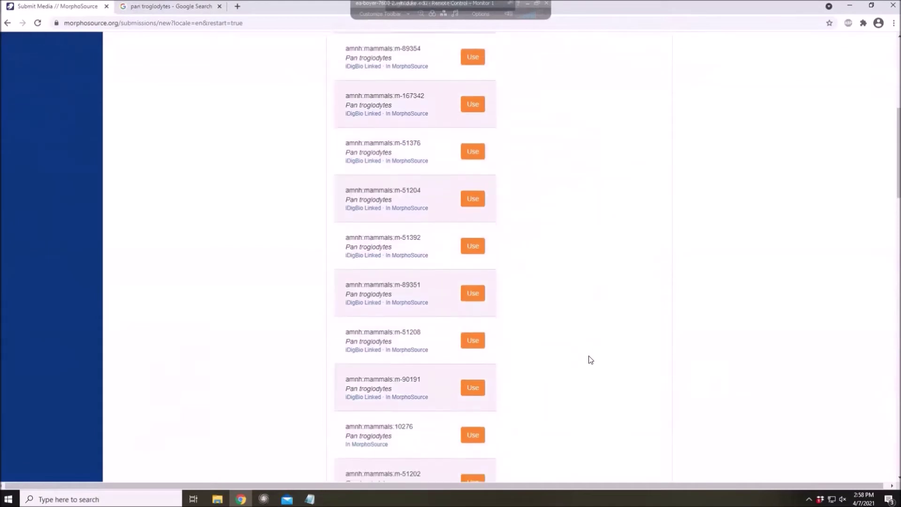
pyautogui.scroll(3, 591, 360)
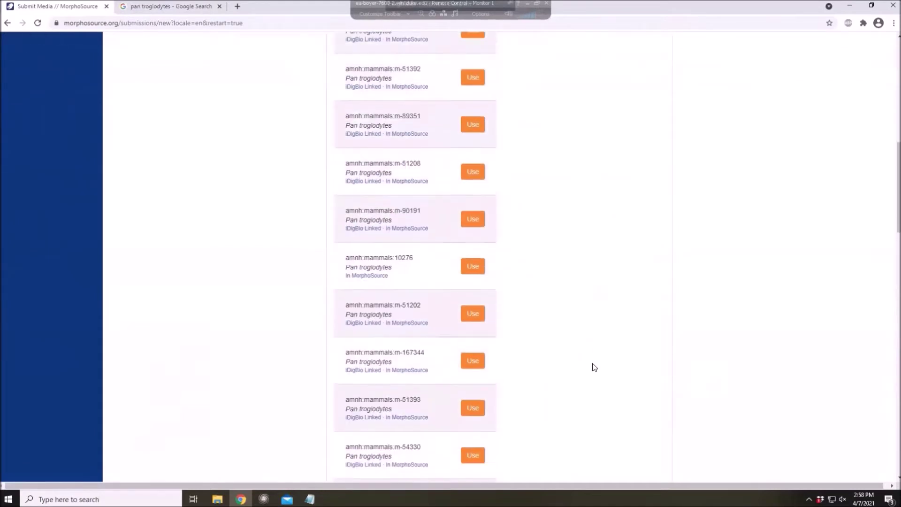
pyautogui.scroll(9, 594, 367)
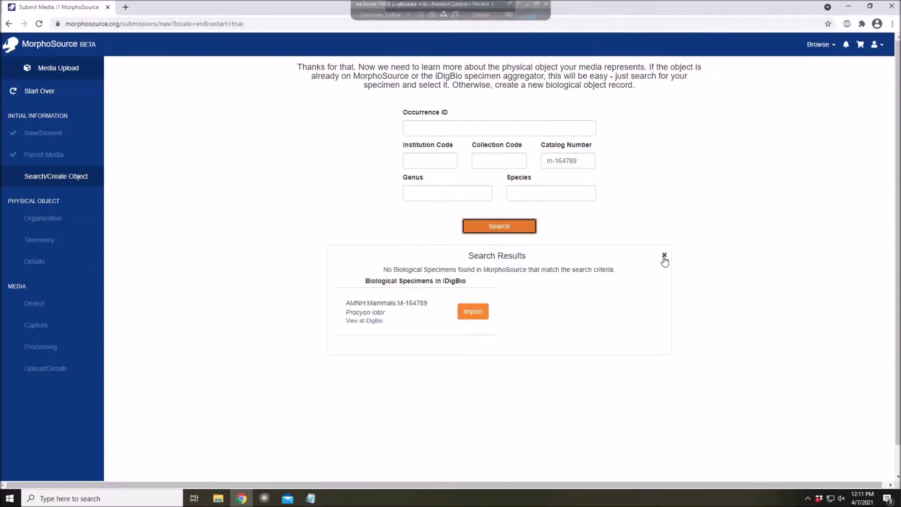
# - Dismiss the m-164789 results and search for catalog number pal442229 with institution code usnm
pyautogui.click(665, 256)
pyautogui.moveTo(592, 161); pyautogui.dragTo(520, 168)
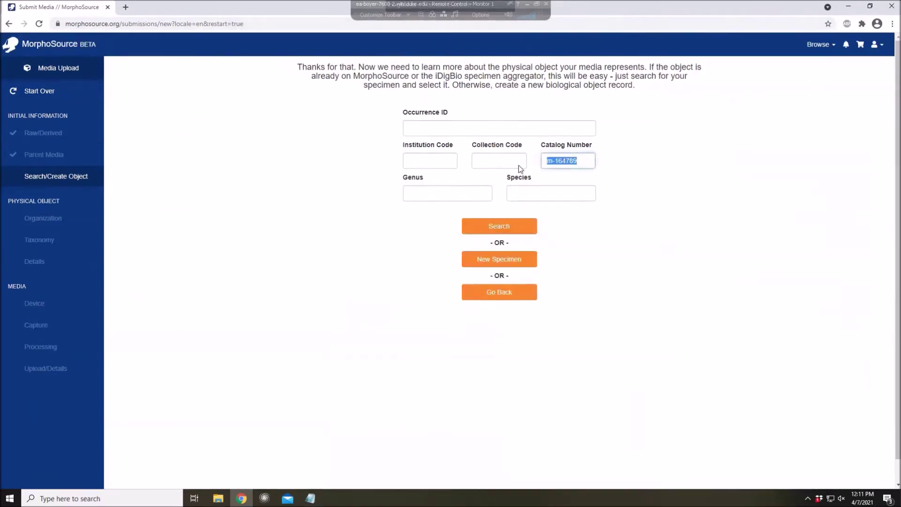
pyautogui.write('pal442229')
pyautogui.click(431, 168)
pyautogui.write('usnm')
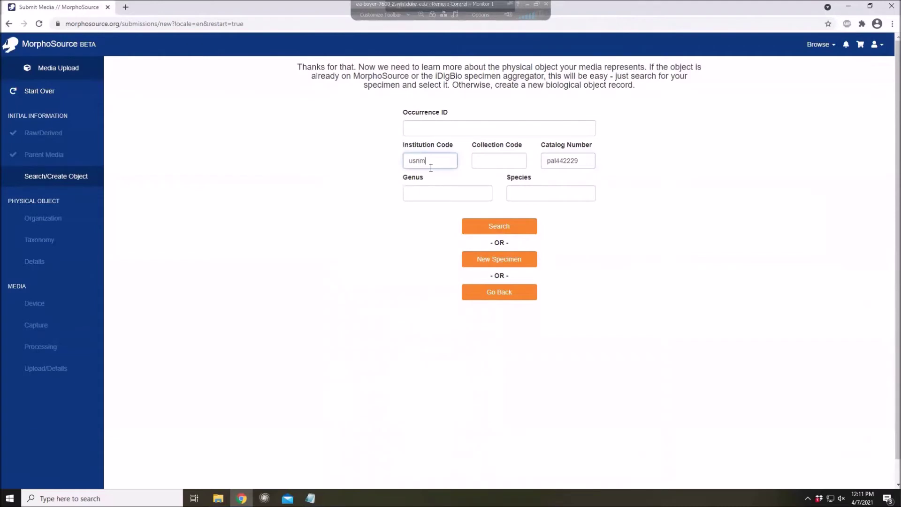
pyautogui.click(490, 230)
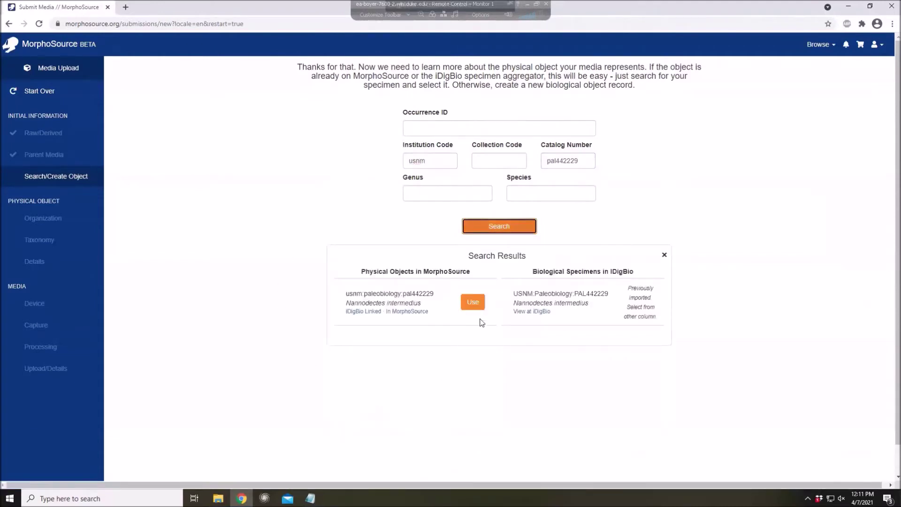
# - Use the existing usnm pal442229 MorphoSource record and choose Duke University, Duke Share Materials Instrumentation Facility (SMiF) as the device's organization
pyautogui.click(473, 303)
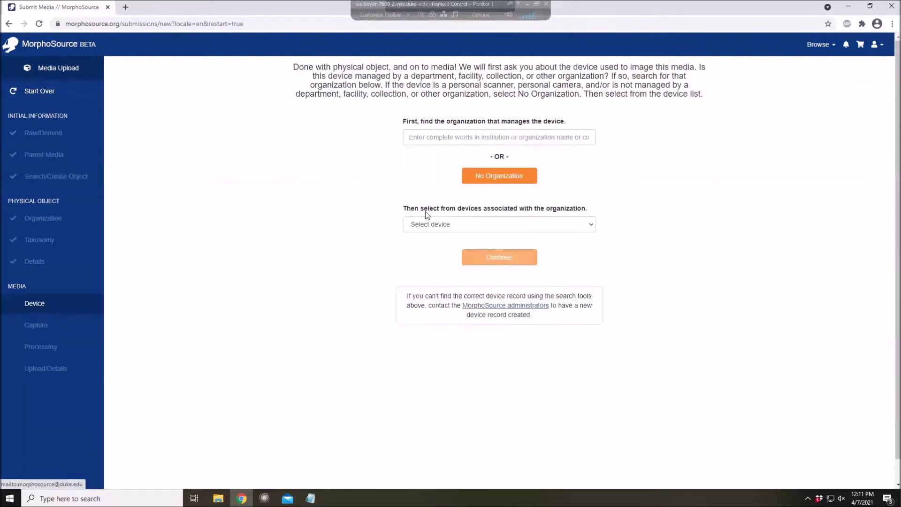
pyautogui.click(444, 136)
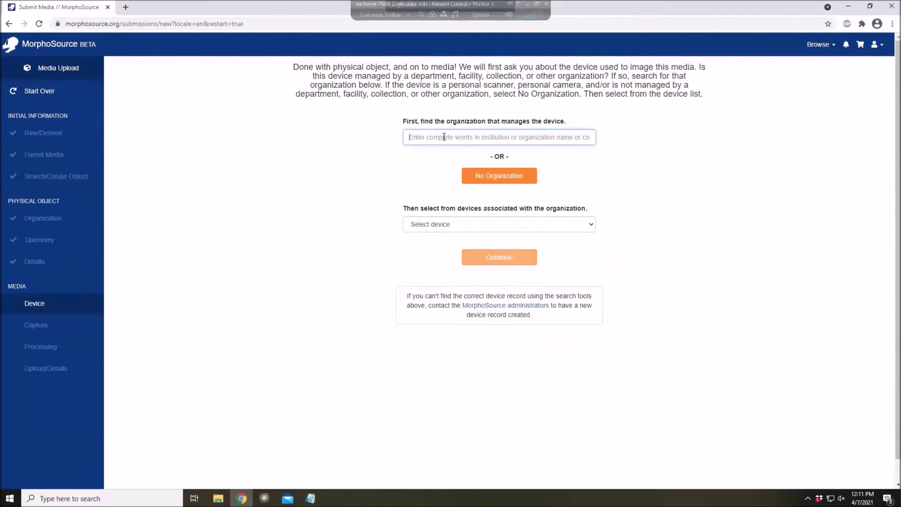
pyautogui.write('duke uni')
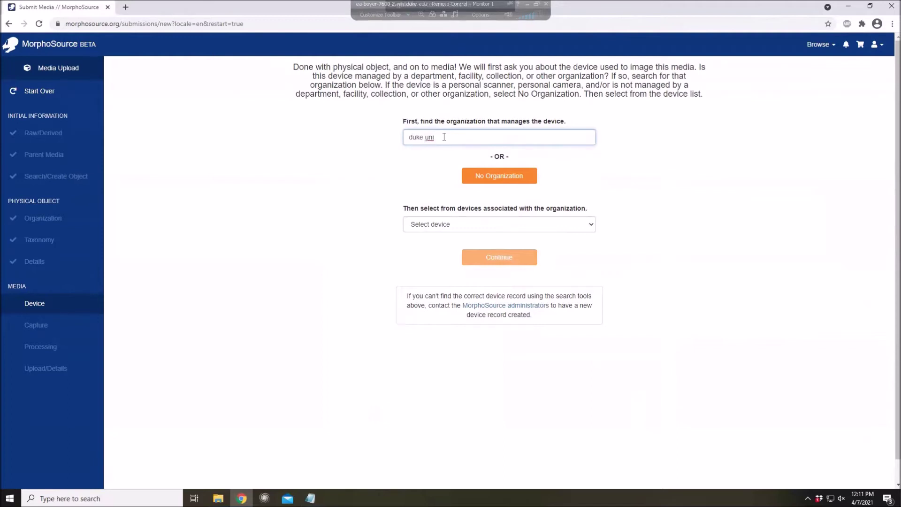
pyautogui.write('versity')
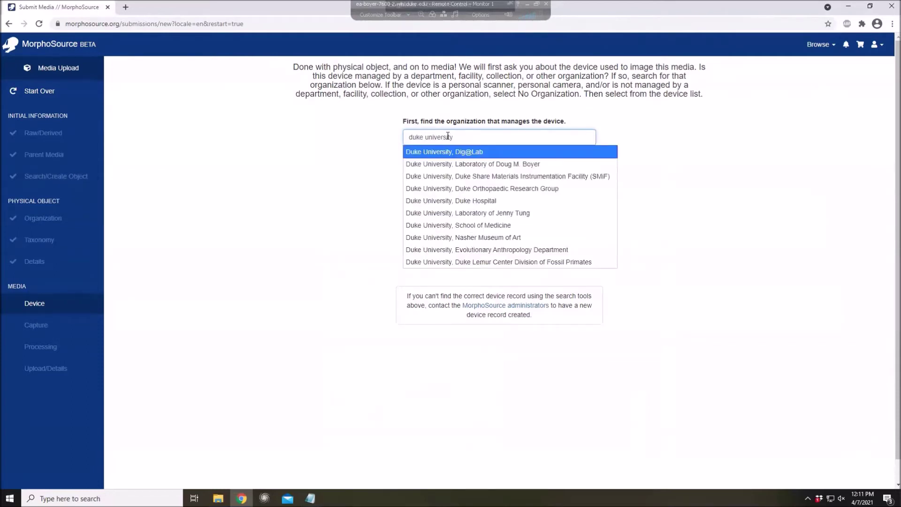
pyautogui.click(587, 182)
# - Select the Nikon Metrology XT H 225 ST as the imaging device and continue to the capture details
pyautogui.click(425, 227)
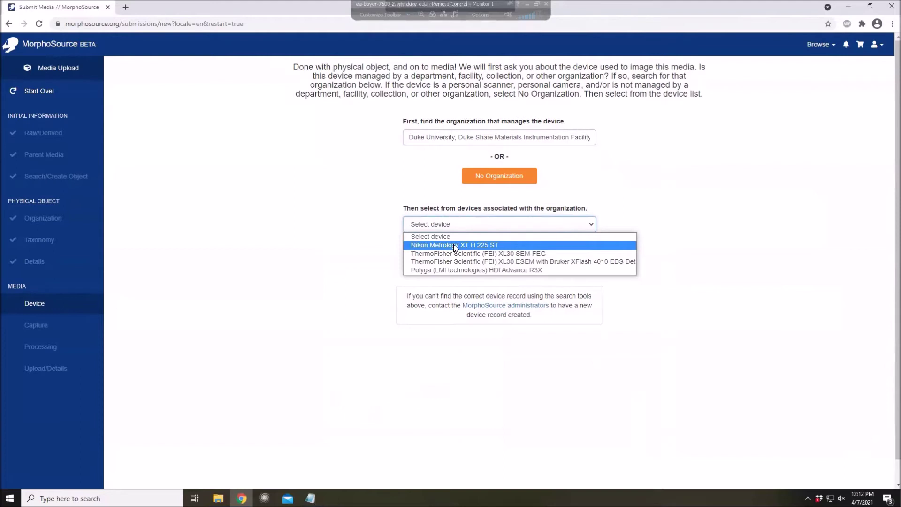
pyautogui.click(453, 244)
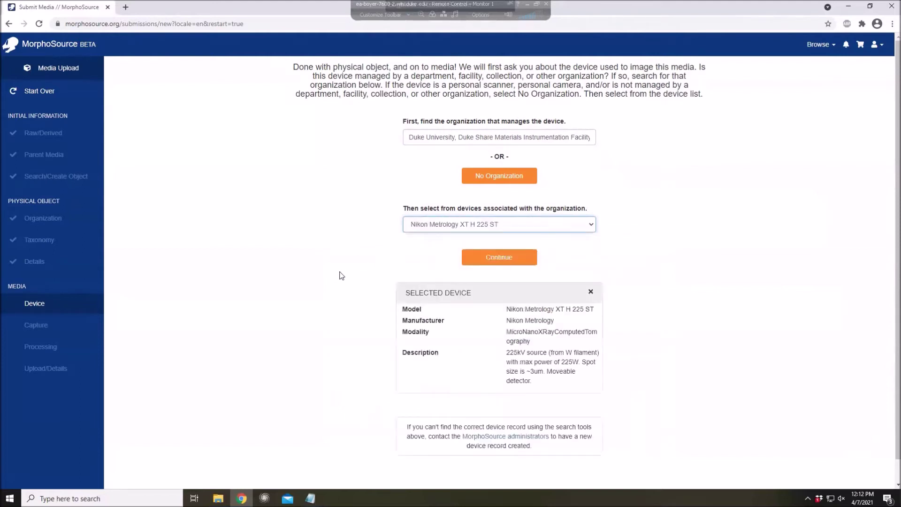
pyautogui.scroll(-1, 338, 281)
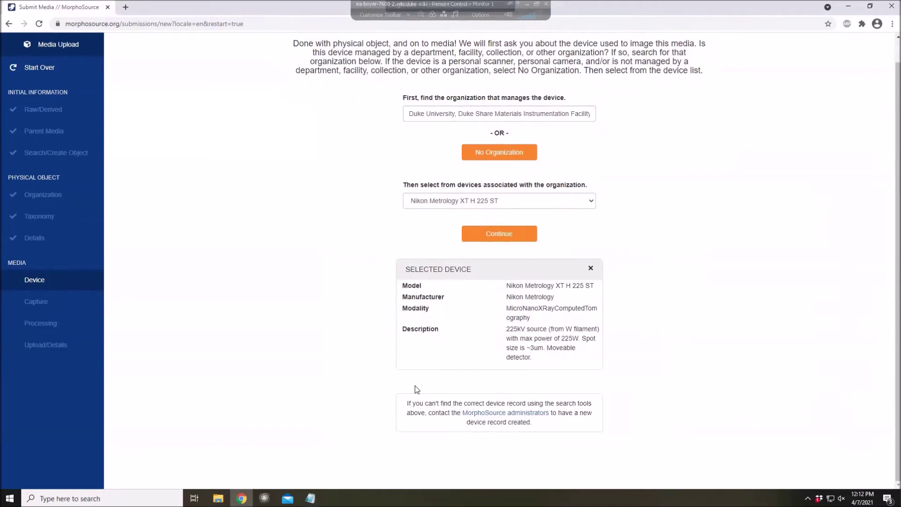
pyautogui.click(491, 235)
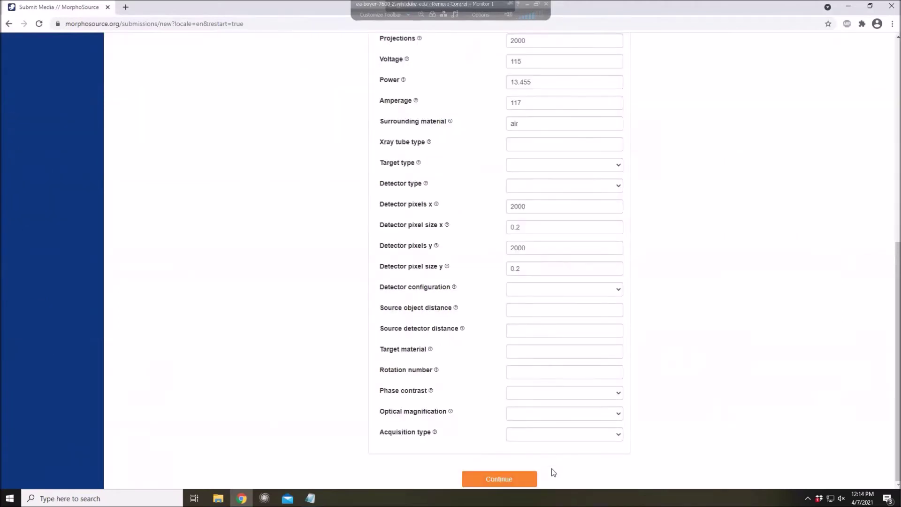
# - Continue past the capture details and set the first processing step's activity type to Reconstruction
pyautogui.click(523, 477)
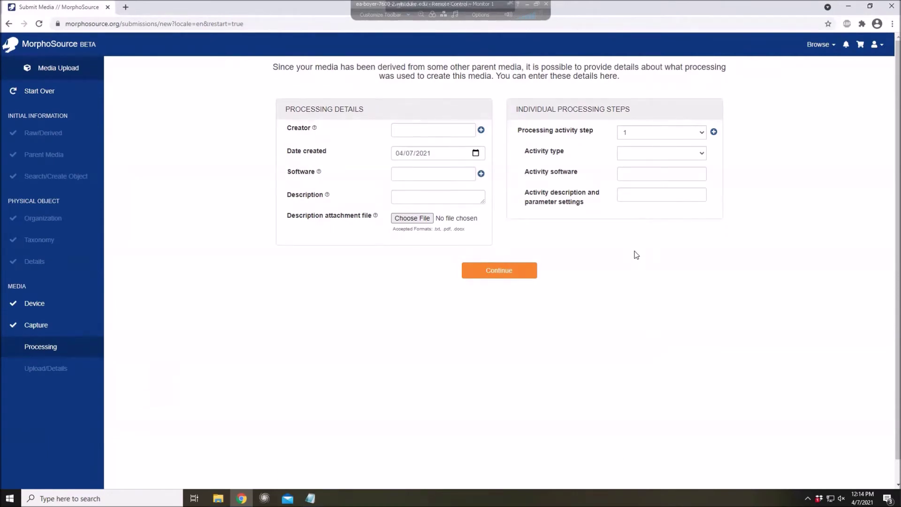
pyautogui.click(645, 154)
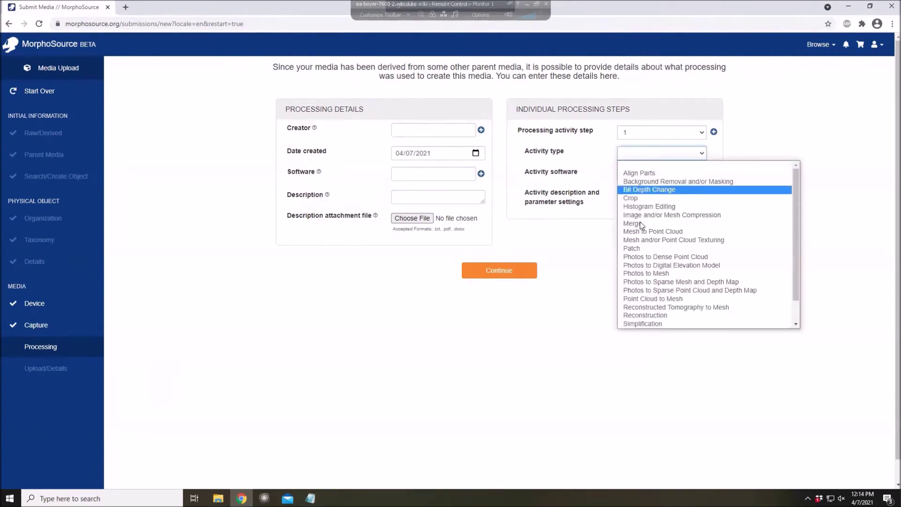
pyautogui.click(661, 314)
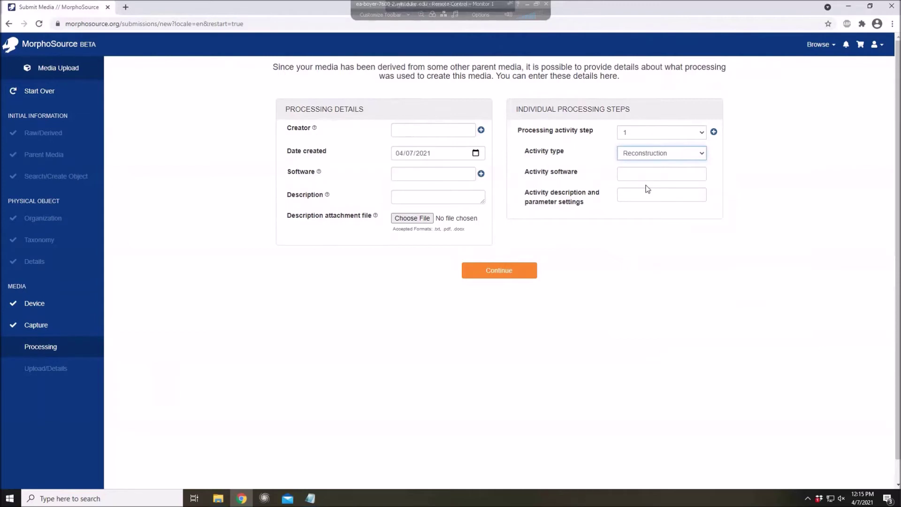
pyautogui.click(713, 133)
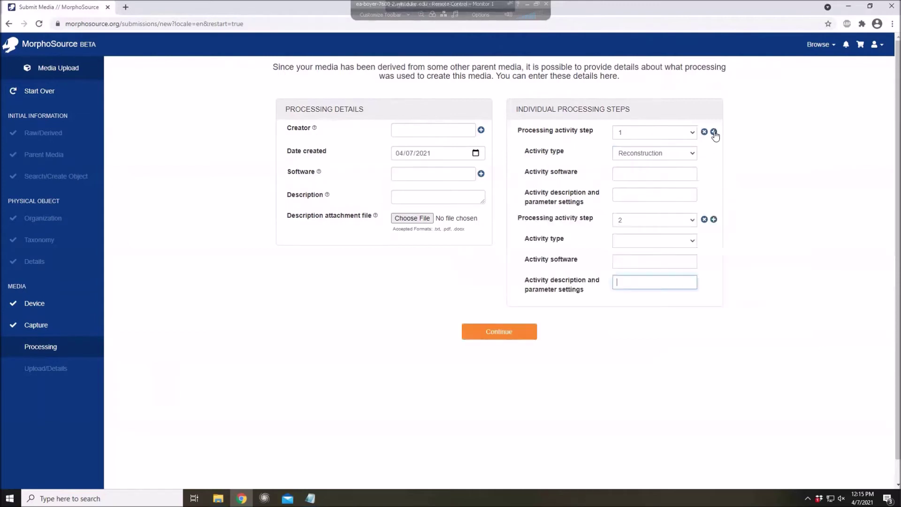
pyautogui.click(714, 219)
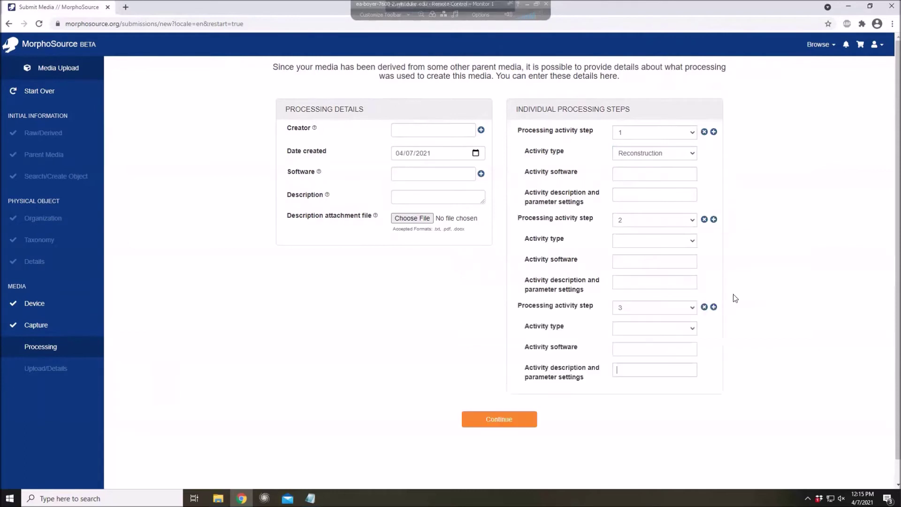
pyautogui.click(637, 243)
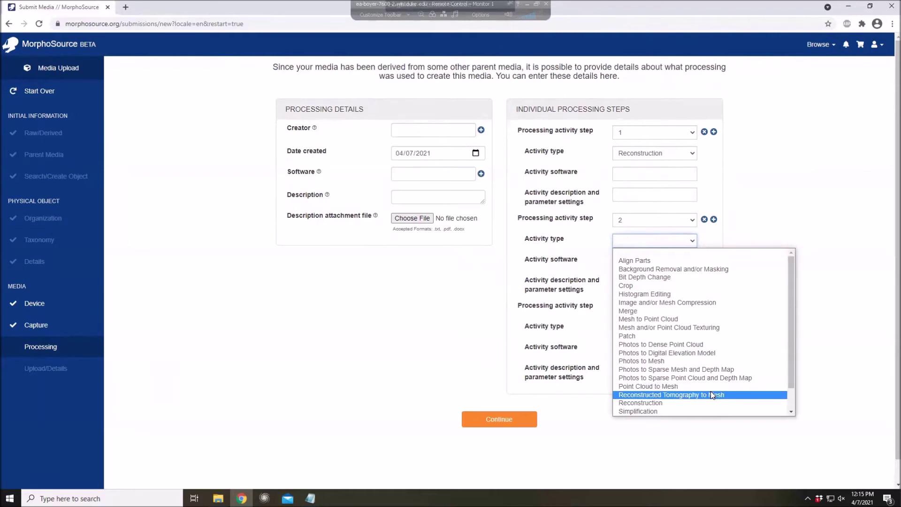
pyautogui.click(798, 362)
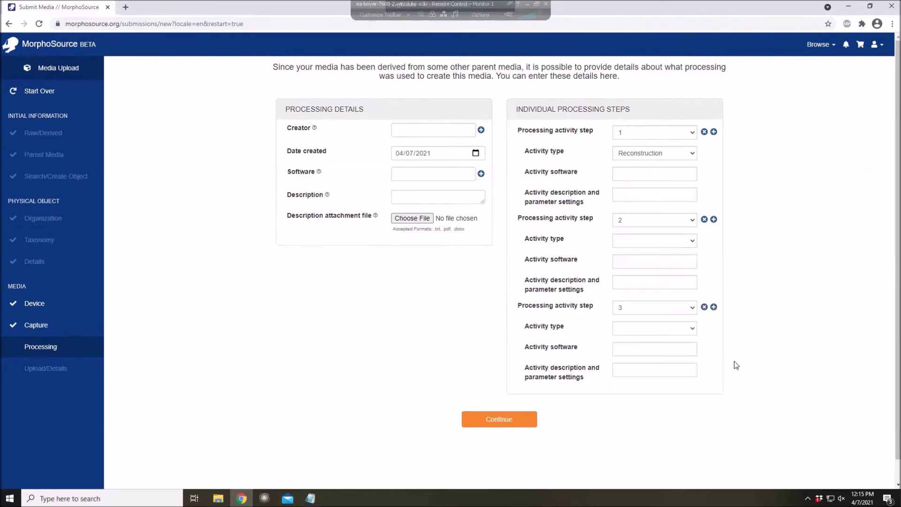
pyautogui.click(704, 307)
pyautogui.click(704, 219)
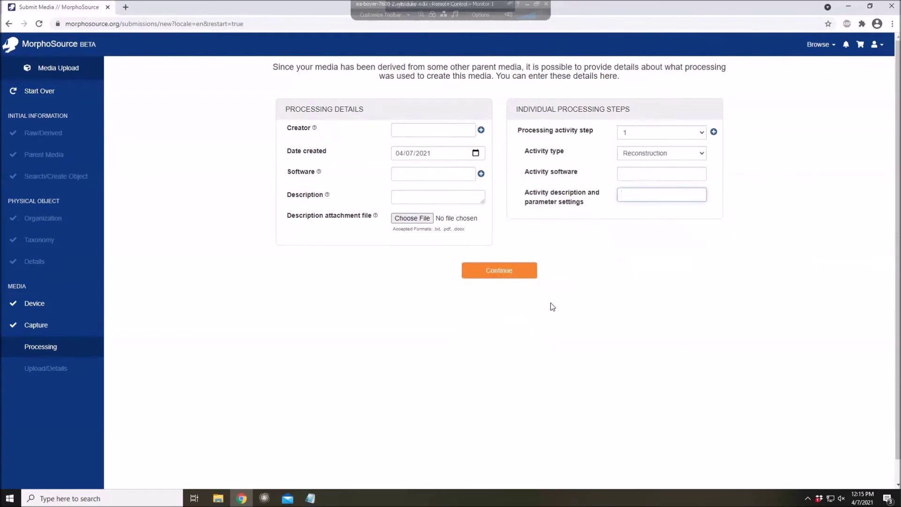
# - Continue past the processing details and upload the USNM 442229 R Pelvis zip archive from File Explorer as the media file
pyautogui.click(489, 275)
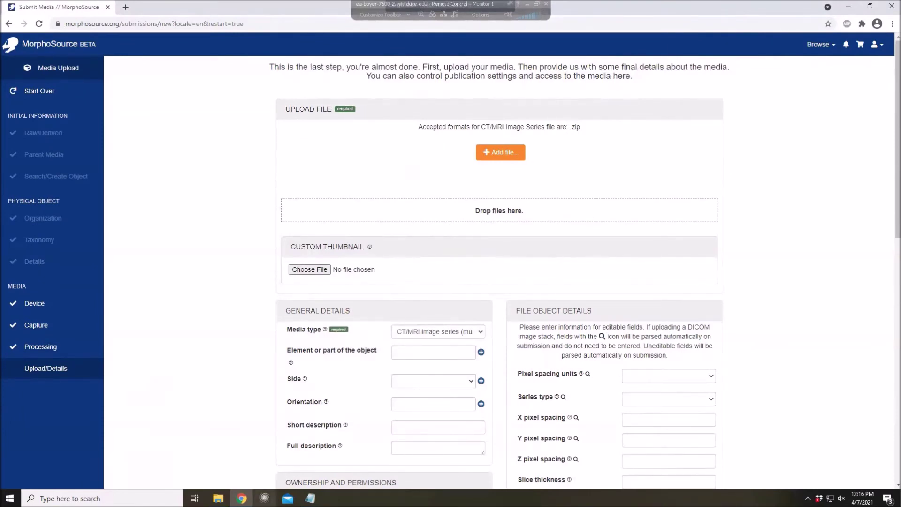
pyautogui.click(218, 498)
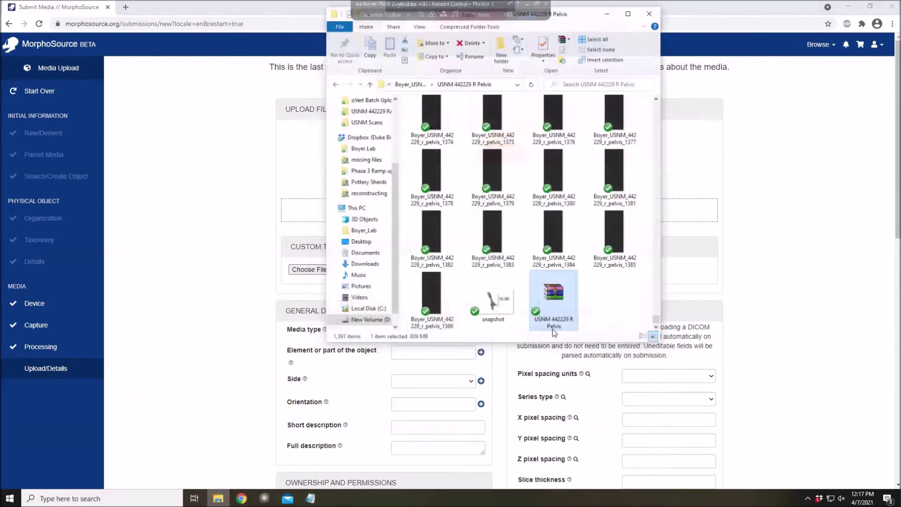
pyautogui.moveTo(556, 294); pyautogui.dragTo(291, 210)
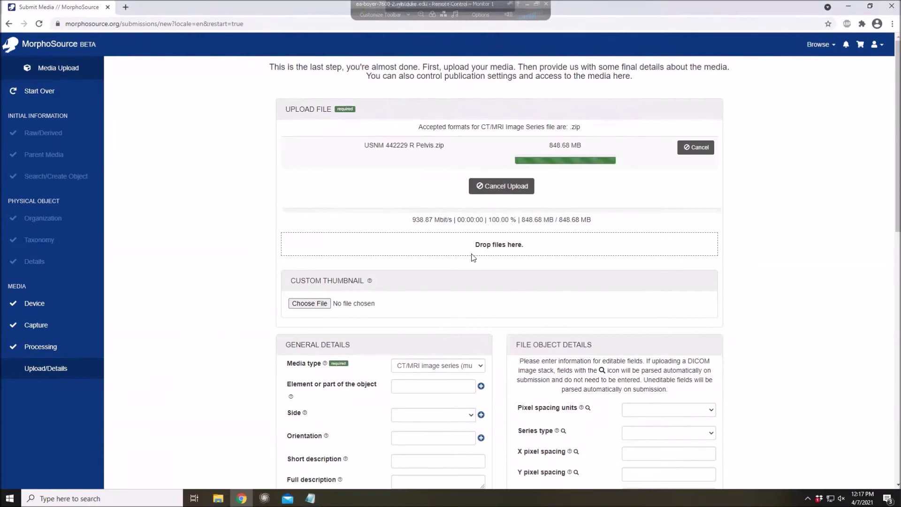
# - Fill in the general details with element Pelvis, side Right and short description "Correct chirality"
pyautogui.scroll(-4, 389, 366)
pyautogui.click(407, 197)
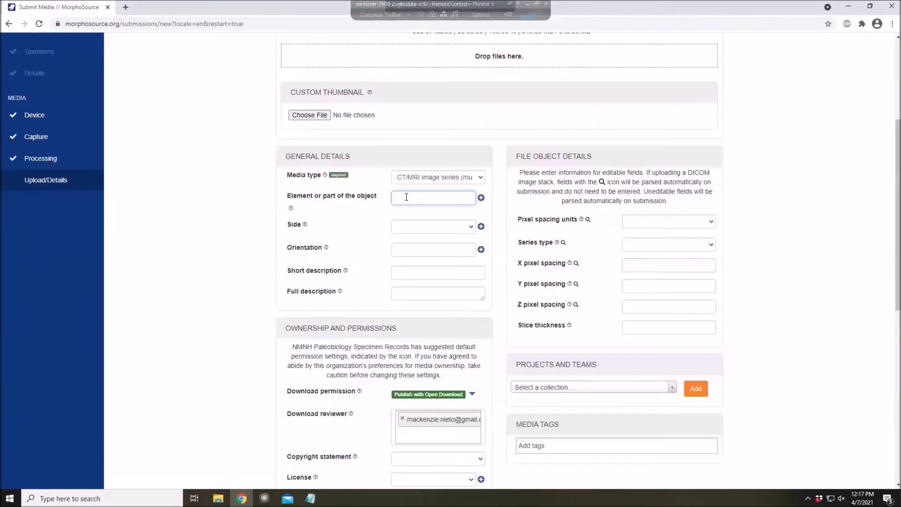
pyautogui.scroll(-1, 399, 211)
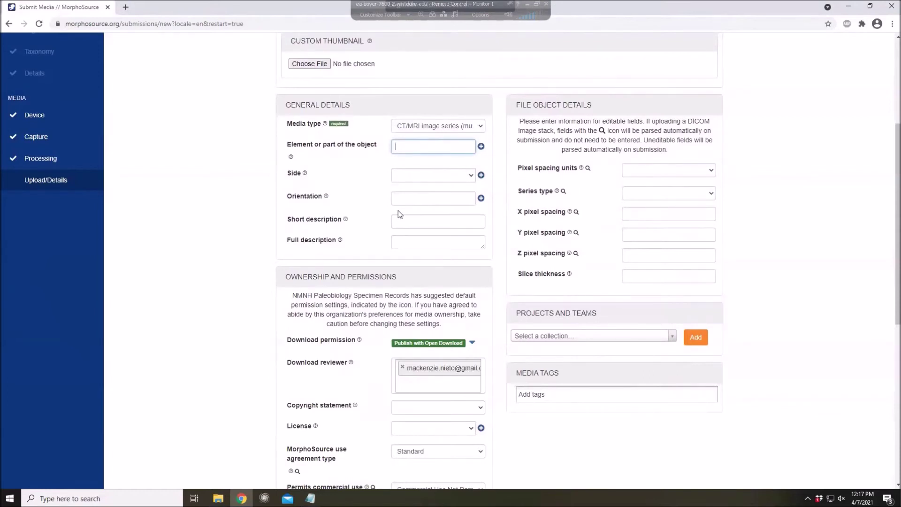
pyautogui.write('Pelvis')
pyautogui.click(450, 176)
pyautogui.click(407, 204)
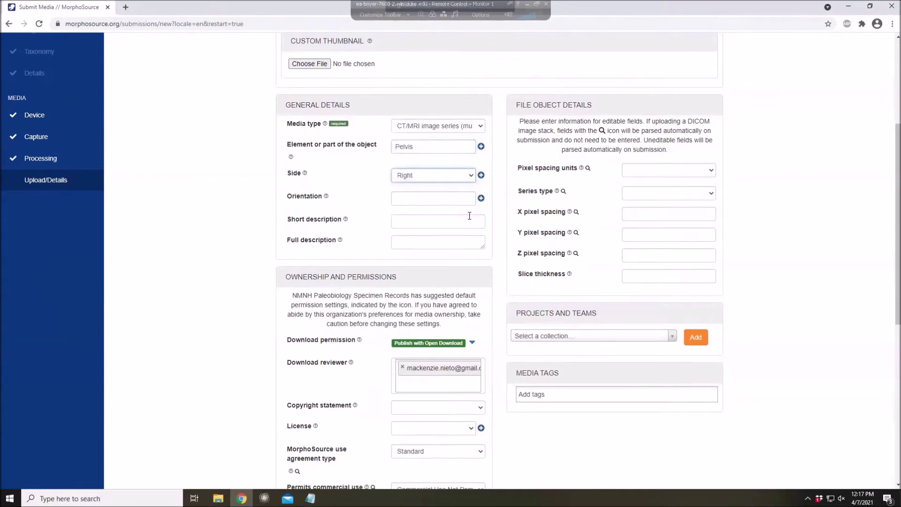
pyautogui.click(408, 223)
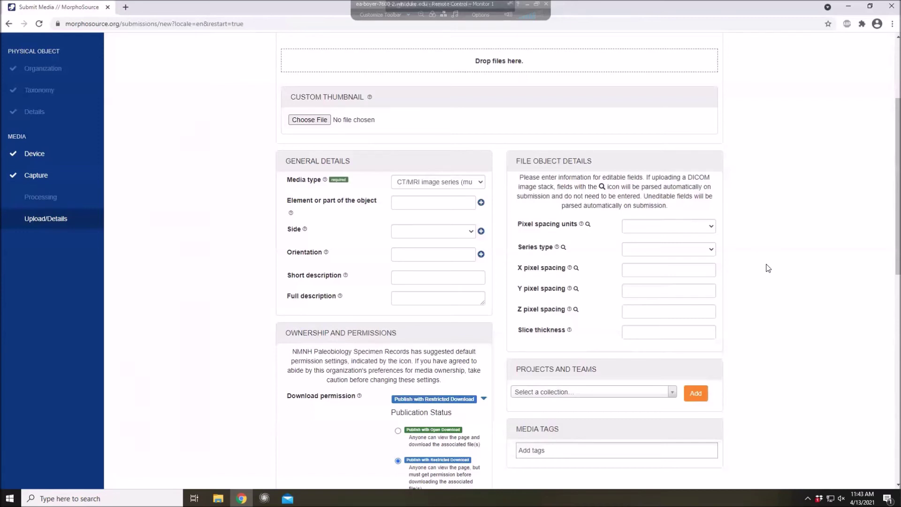
# - Examine the available options for the pixel spacing units and the series type
pyautogui.click(671, 227)
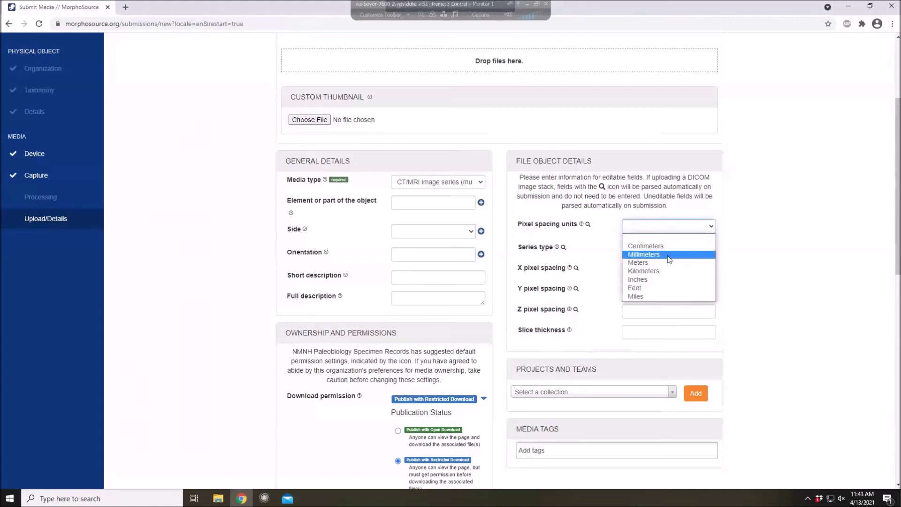
pyautogui.click(718, 268)
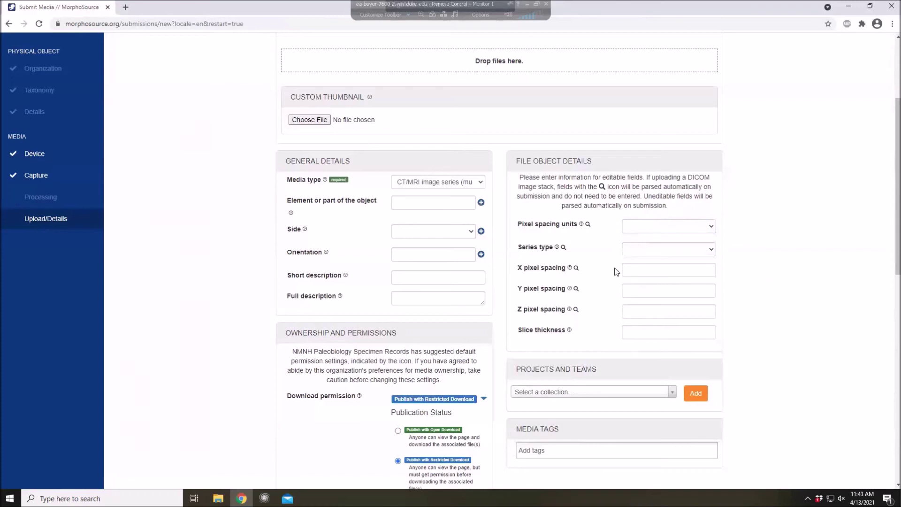
pyautogui.click(634, 251)
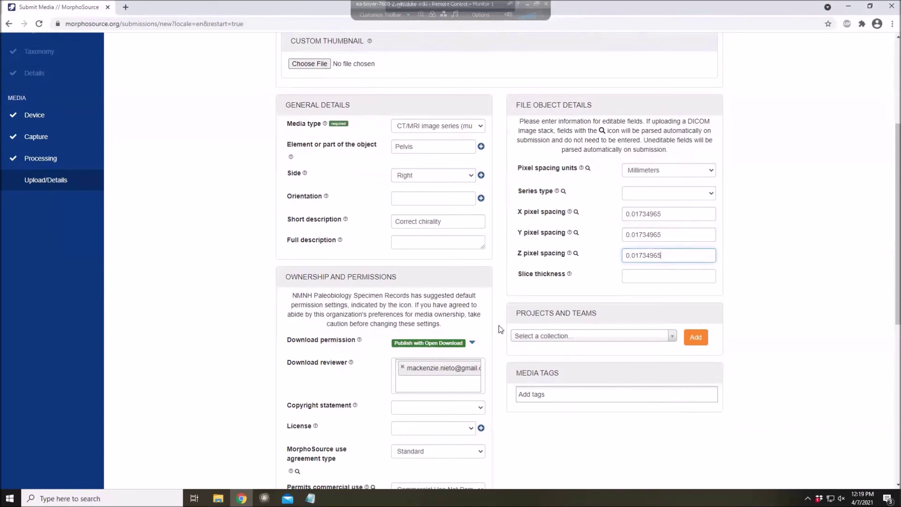
# - Change the media's download permission to Publish with Restricted Download
pyautogui.scroll(-4, 501, 330)
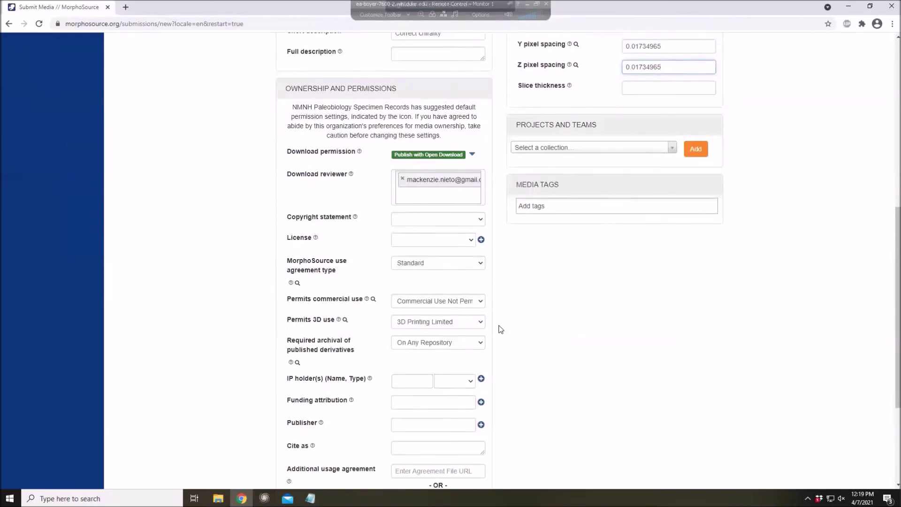
pyautogui.click(446, 157)
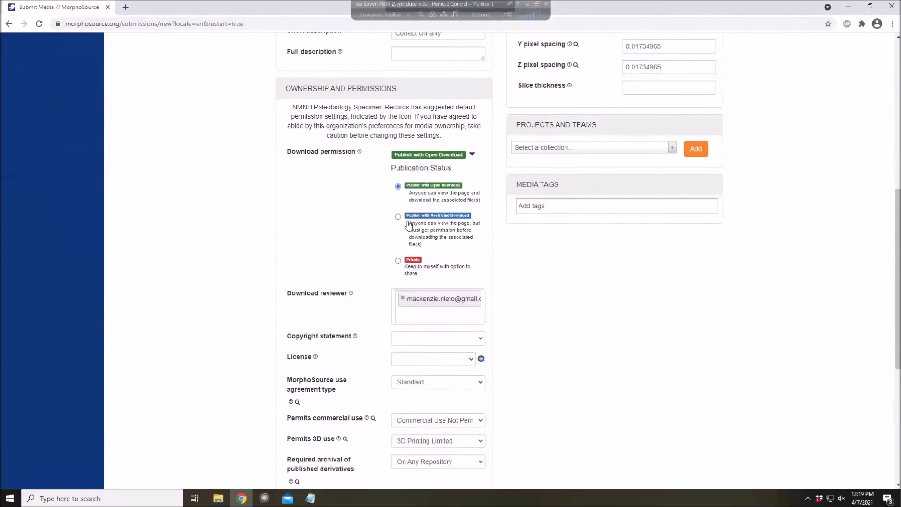
pyautogui.click(430, 216)
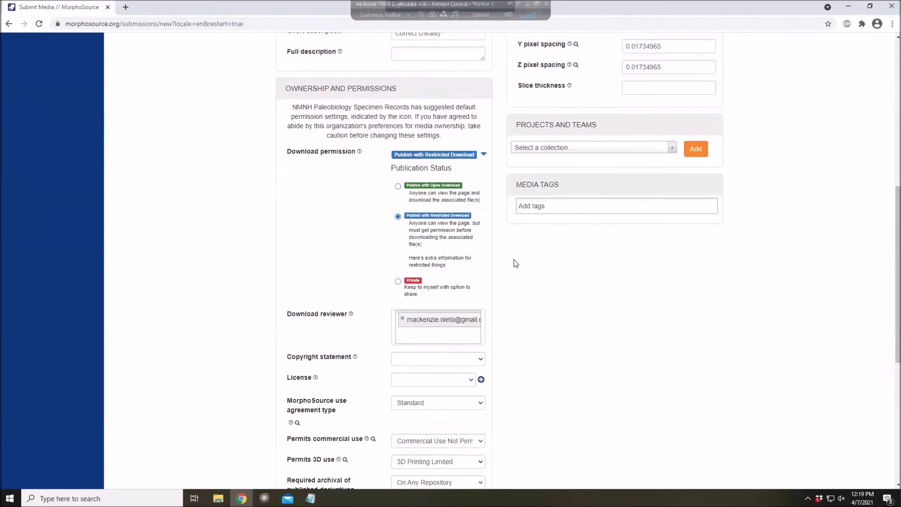
# - Search the collections for smithsonian and add the media to the NMNH (Smithsonian) Euarchonta specimens project
pyautogui.scroll(-3, 409, 221)
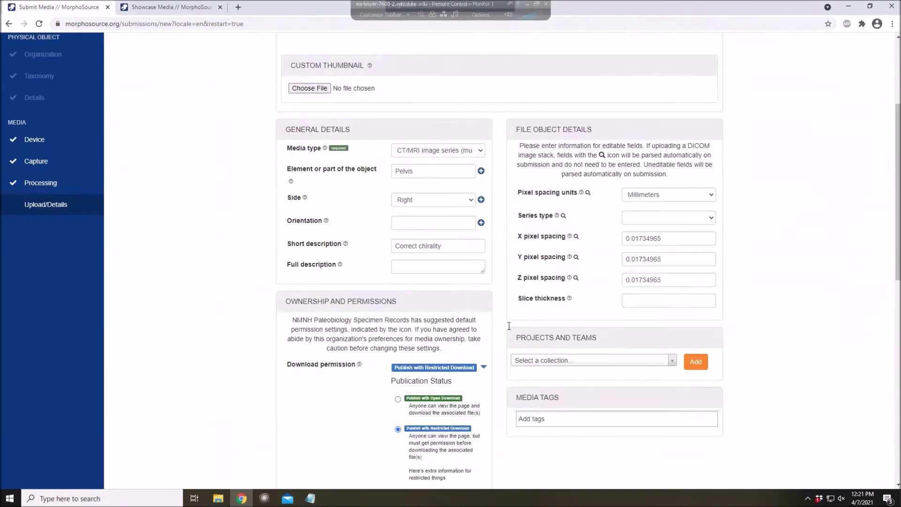
pyautogui.click(568, 362)
pyautogui.write('smithsonian')
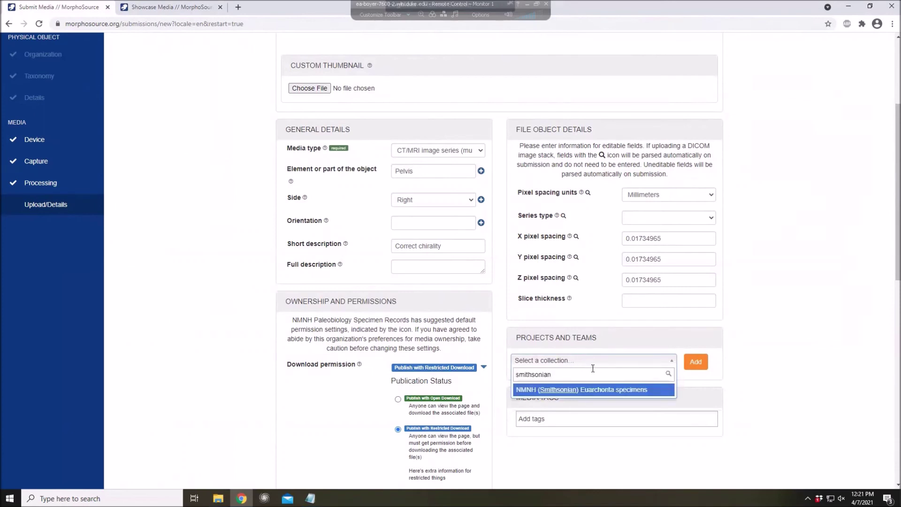
pyautogui.click(613, 390)
pyautogui.click(696, 363)
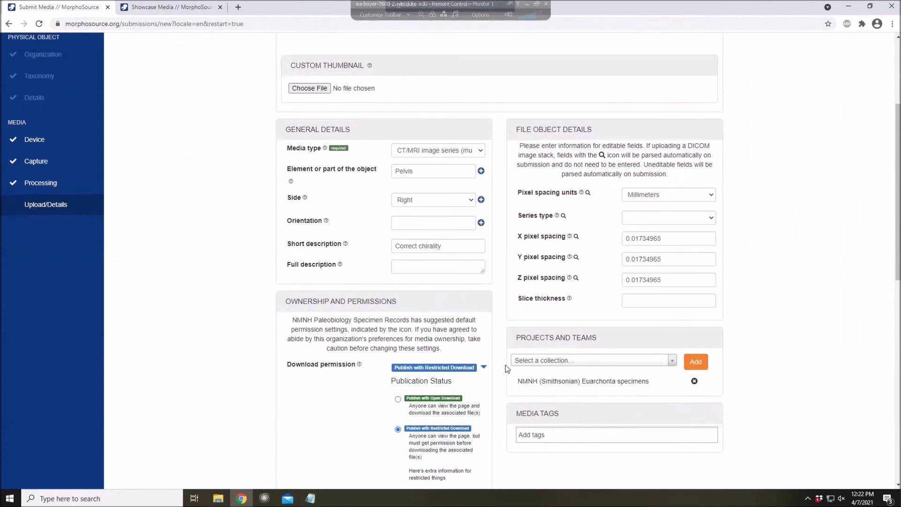
# - Review the completed upload form from the uploaded file through the ownership, permissions and external link details
pyautogui.scroll(5, 507, 368)
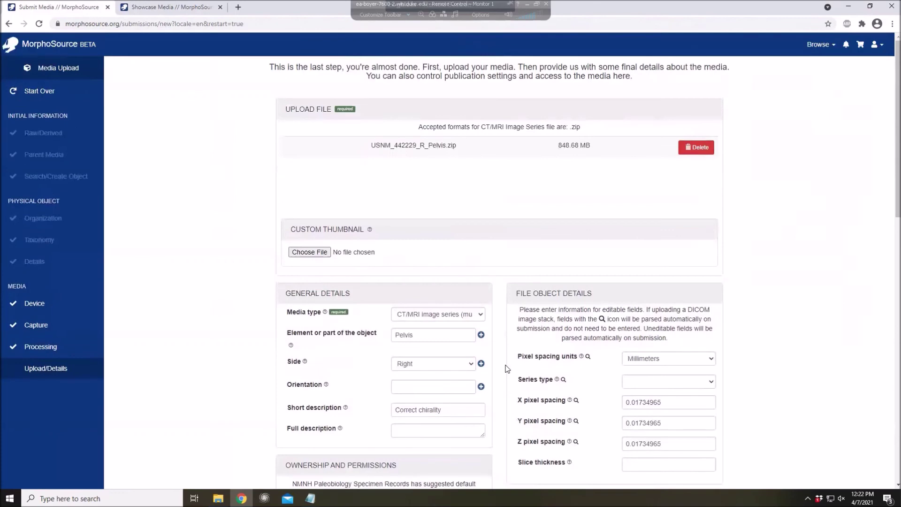
pyautogui.scroll(-10, 507, 369)
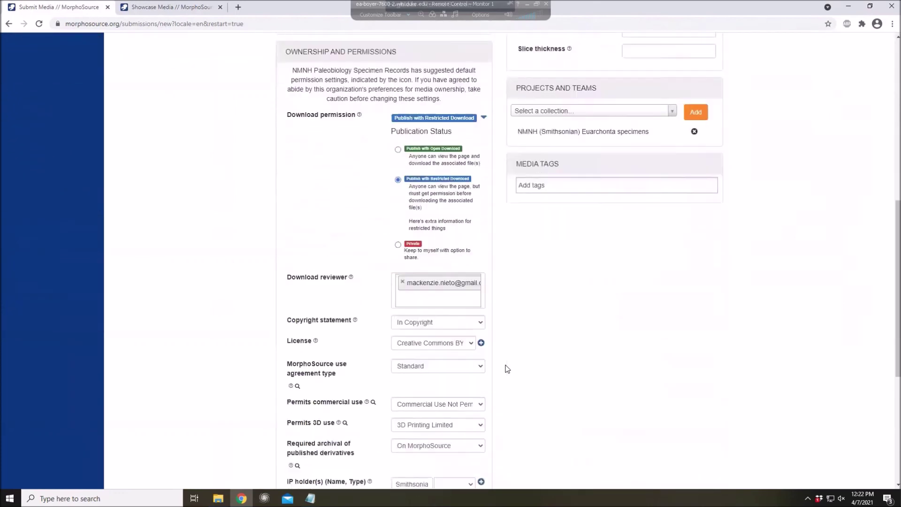
pyautogui.scroll(-3, 507, 368)
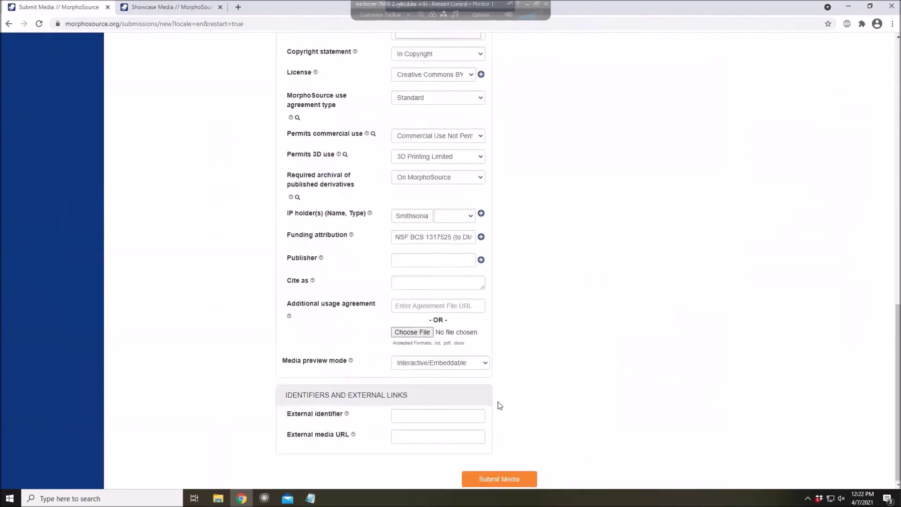
# - Submit the completed media form for the right pelvis CT image series
pyautogui.click(500, 479)
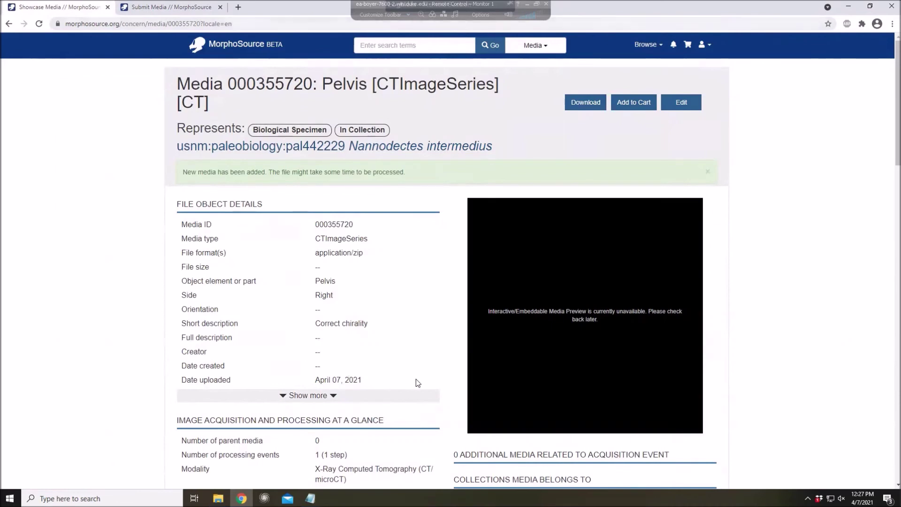
# - Review the new media's page from its file object details through ownership, permissions, external links and image acquisition details
pyautogui.scroll(-1, 416, 379)
pyautogui.scroll(-8, 416, 379)
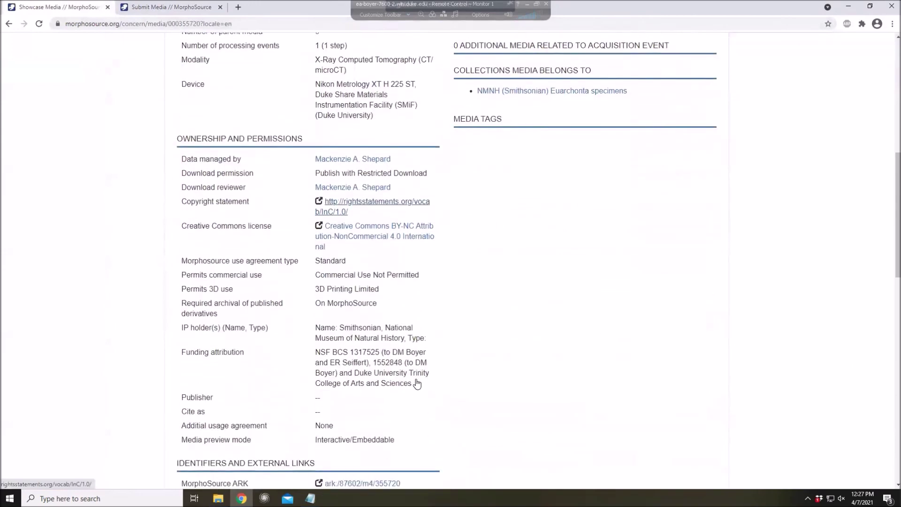
pyautogui.scroll(-8, 417, 383)
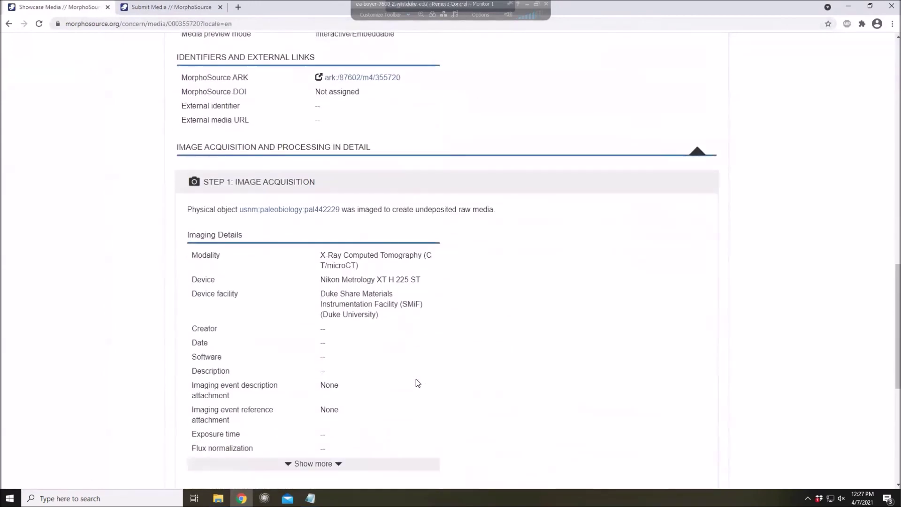
pyautogui.scroll(-4, 426, 386)
pyautogui.scroll(1, 426, 386)
pyautogui.scroll(10, 426, 387)
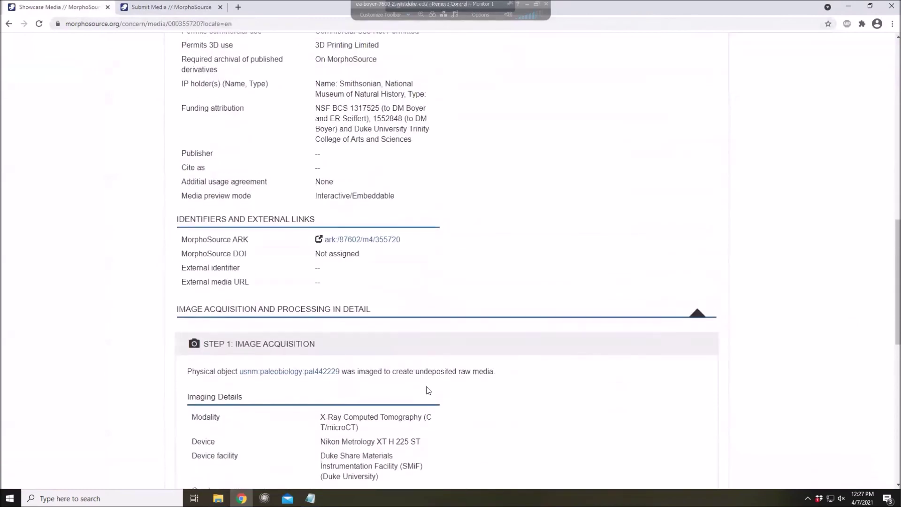
pyautogui.scroll(10, 428, 390)
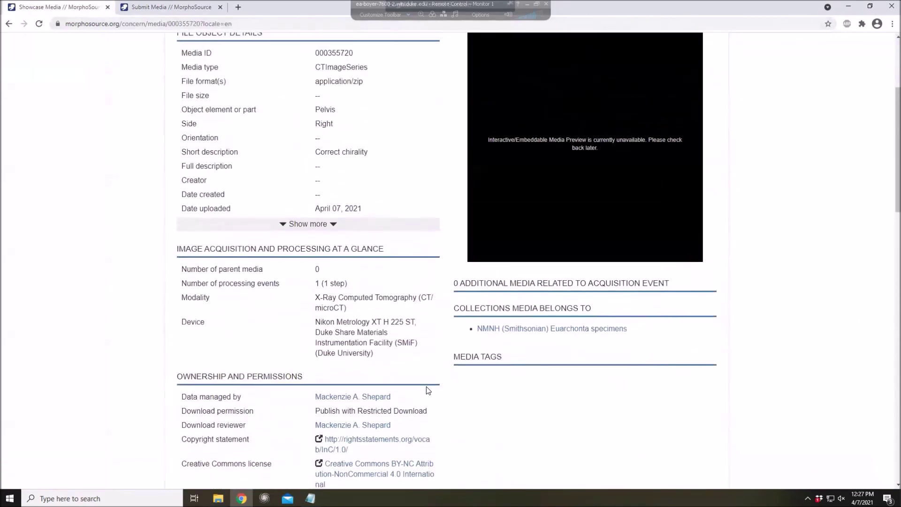
pyautogui.scroll(1, 428, 390)
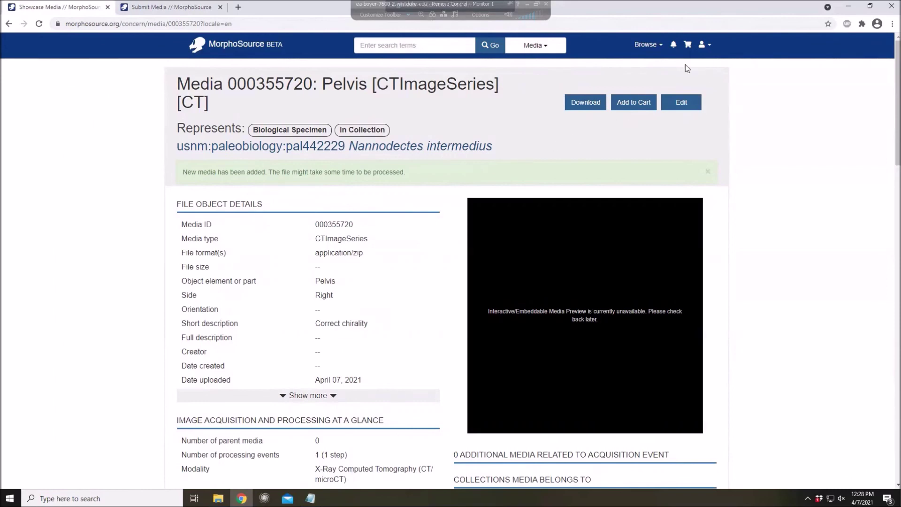
# - Open the pelvis media record for editing, check each section from physical object through media details, and save it
pyautogui.click(689, 111)
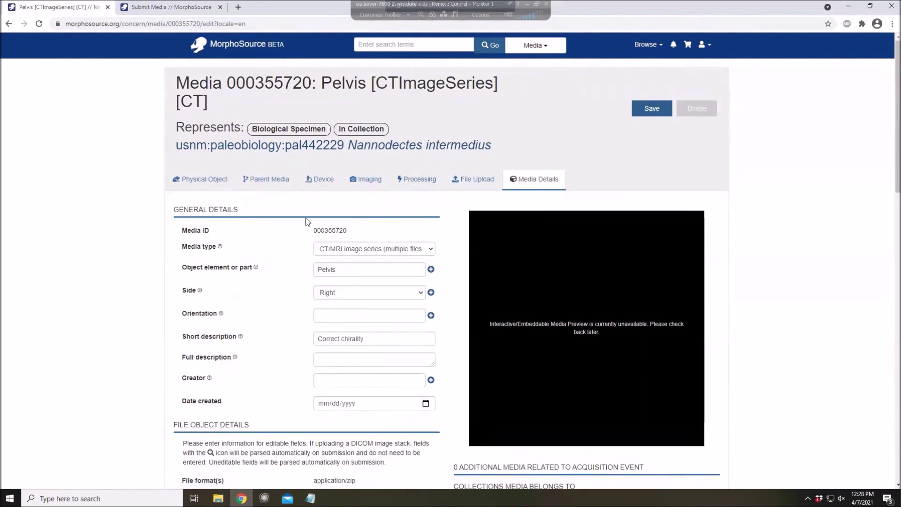
pyautogui.click(184, 187)
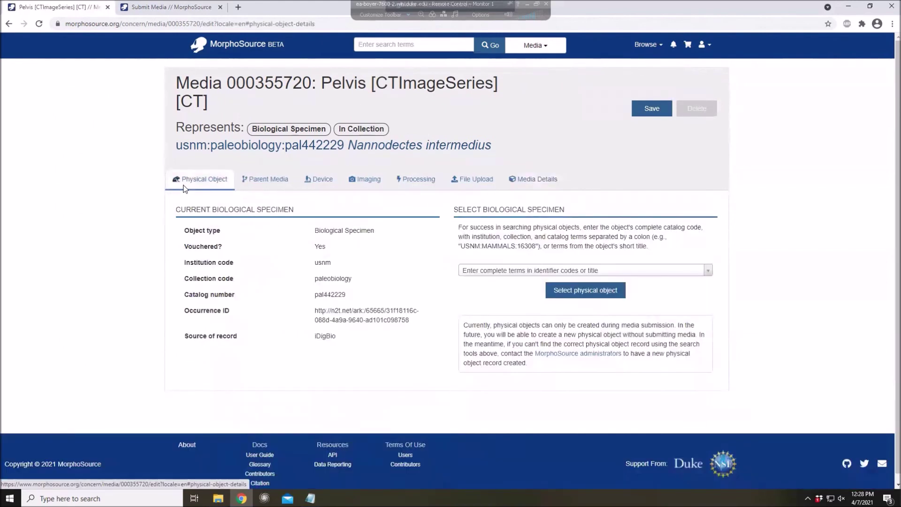
pyautogui.click(257, 184)
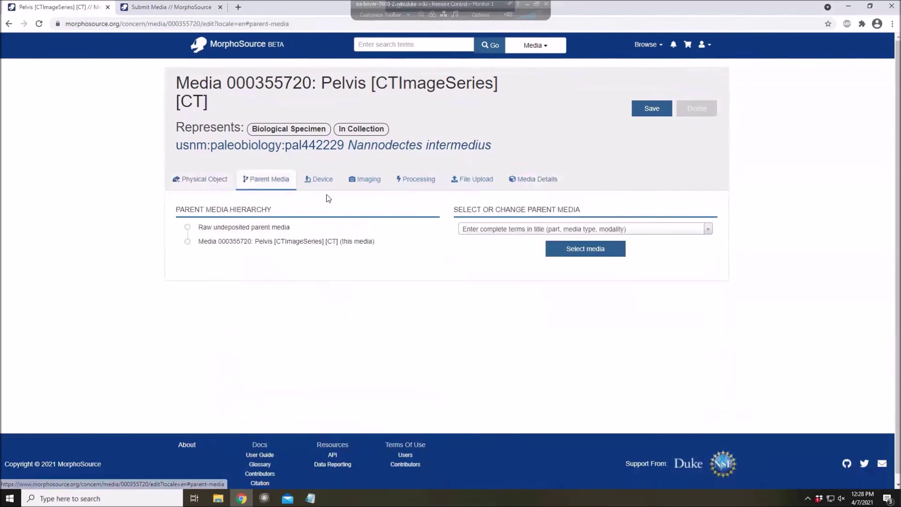
pyautogui.click(327, 182)
pyautogui.click(364, 184)
pyautogui.click(415, 185)
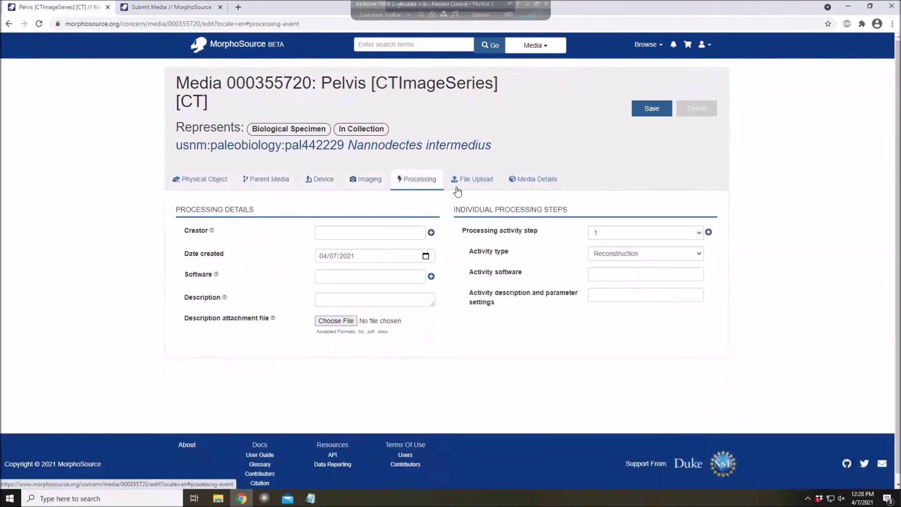
pyautogui.click(474, 188)
pyautogui.click(508, 187)
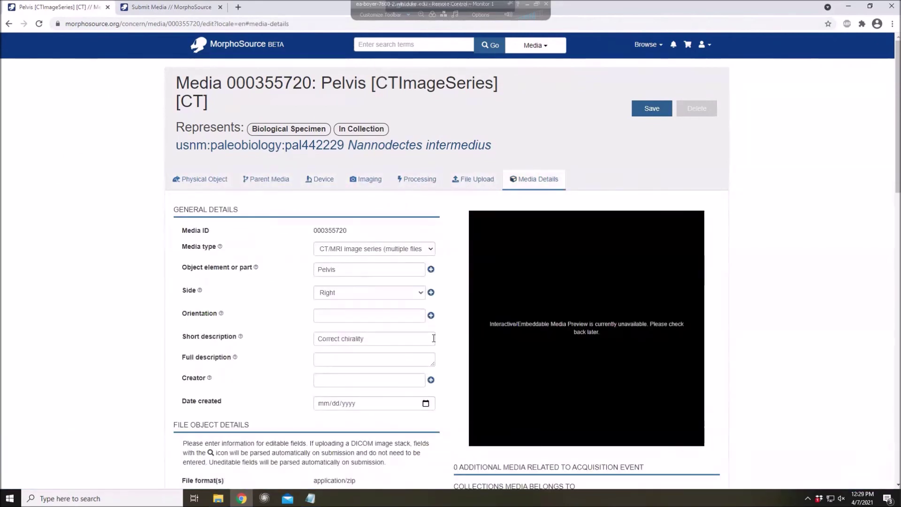
pyautogui.click(650, 109)
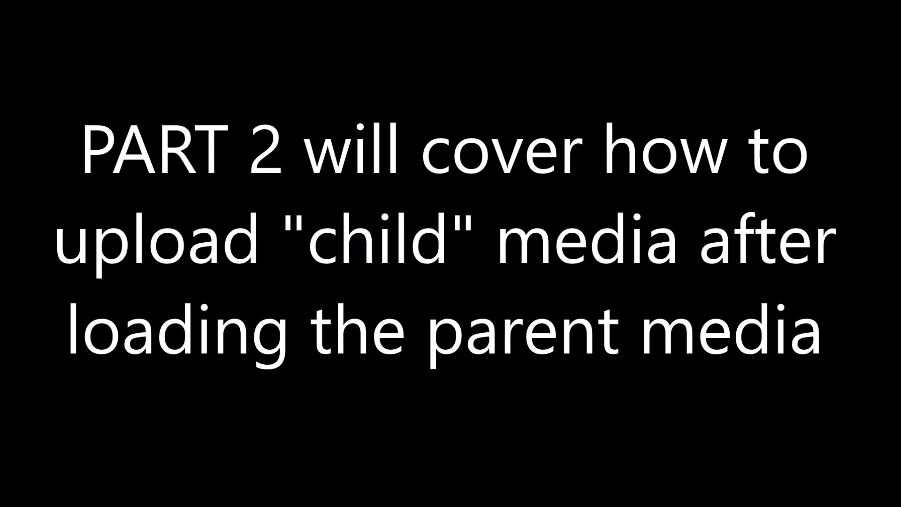